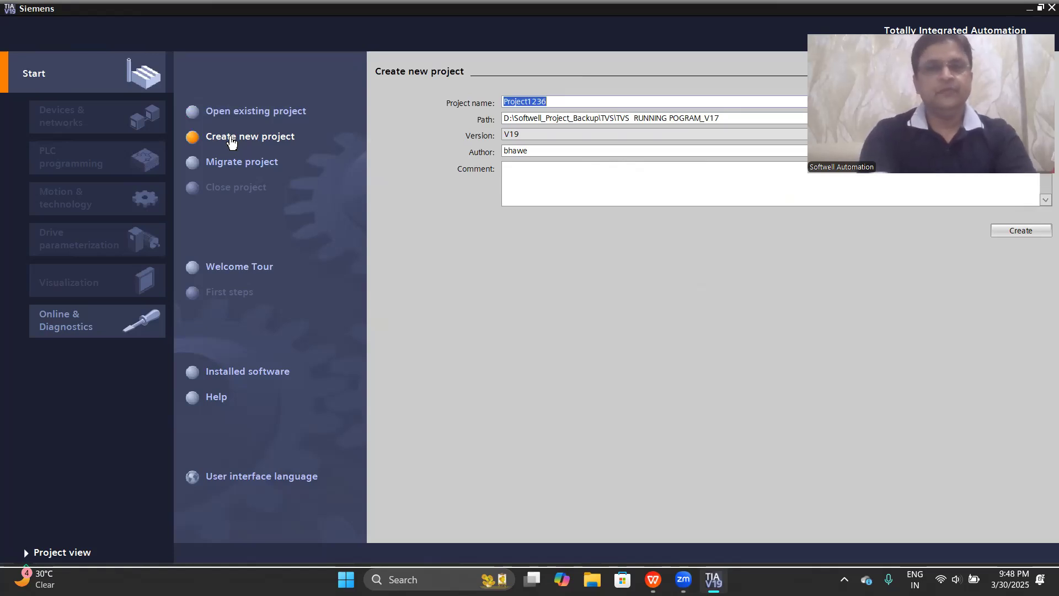
Create a new project named Softwell_Lab2
{"action": "type", "text": "Softwell"}
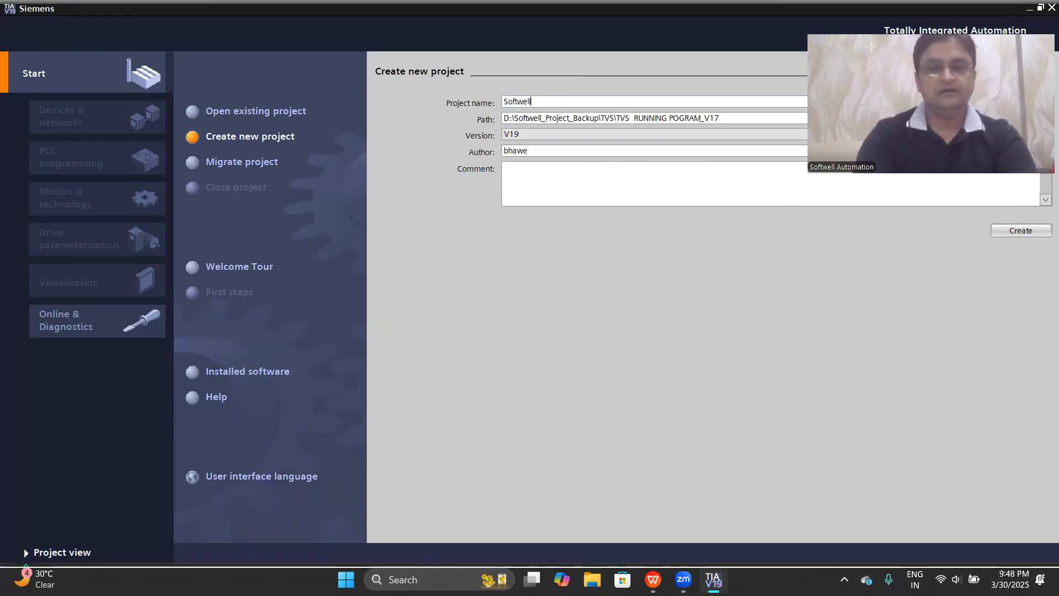
{"action": "type", "text": "_Lab2"}
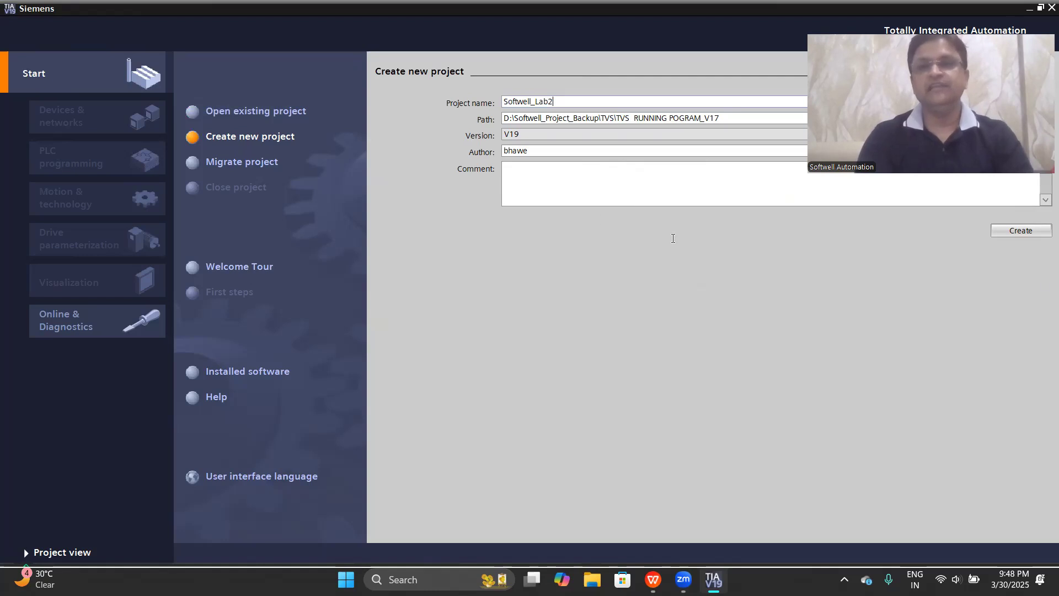
{"action": "left_click", "coordinate": [1019, 231]}
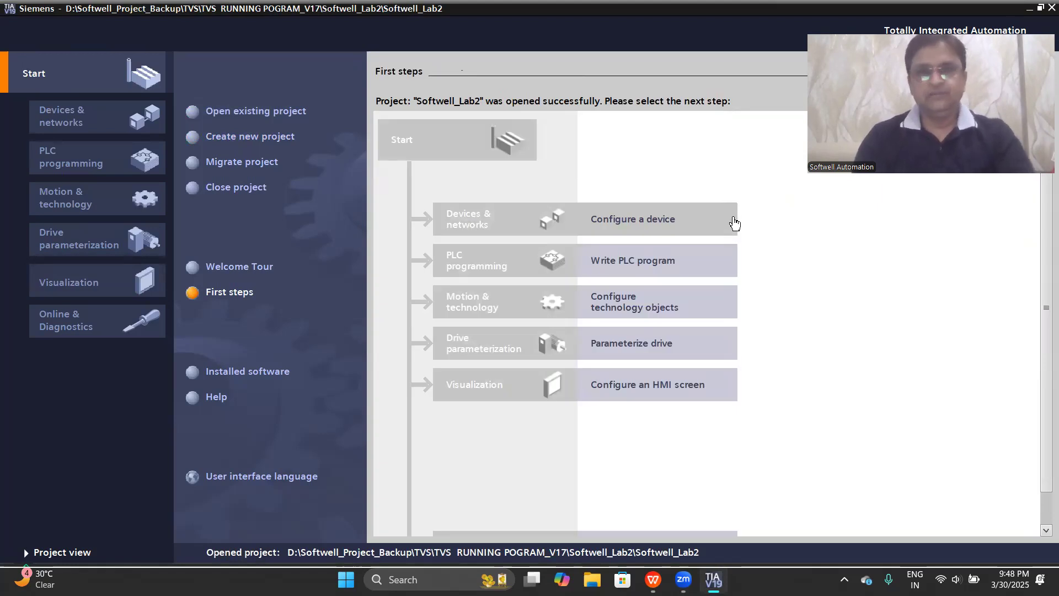
Start adding a new device and choose the unspecified SIMATIC S7-1500 CPU, article 6ES7 5XX-XXXXX-XXXX, with version V2.6
{"action": "left_click", "coordinate": [605, 223]}
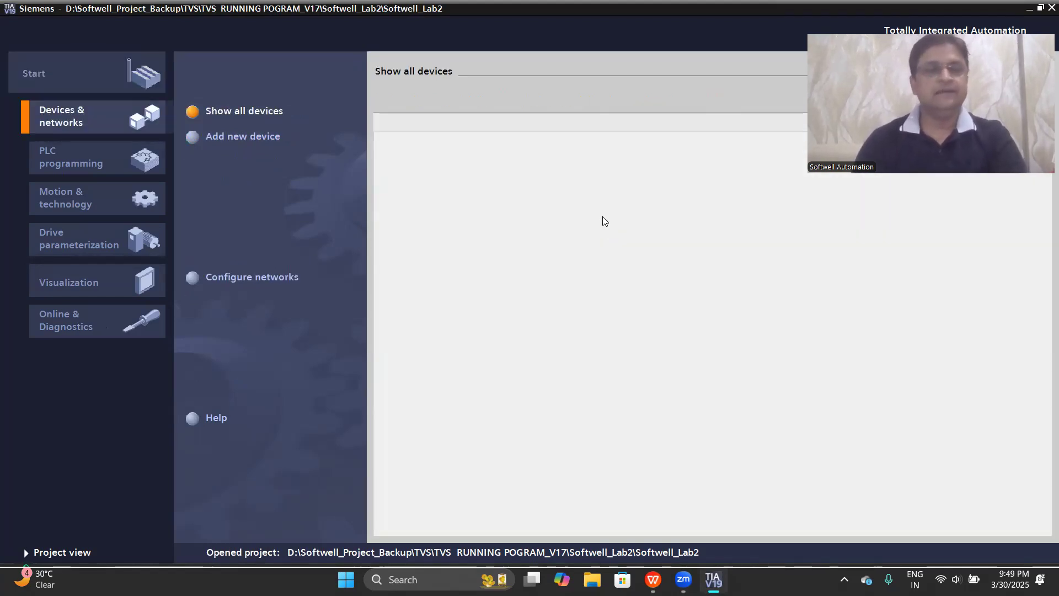
{"action": "left_click", "coordinate": [214, 140]}
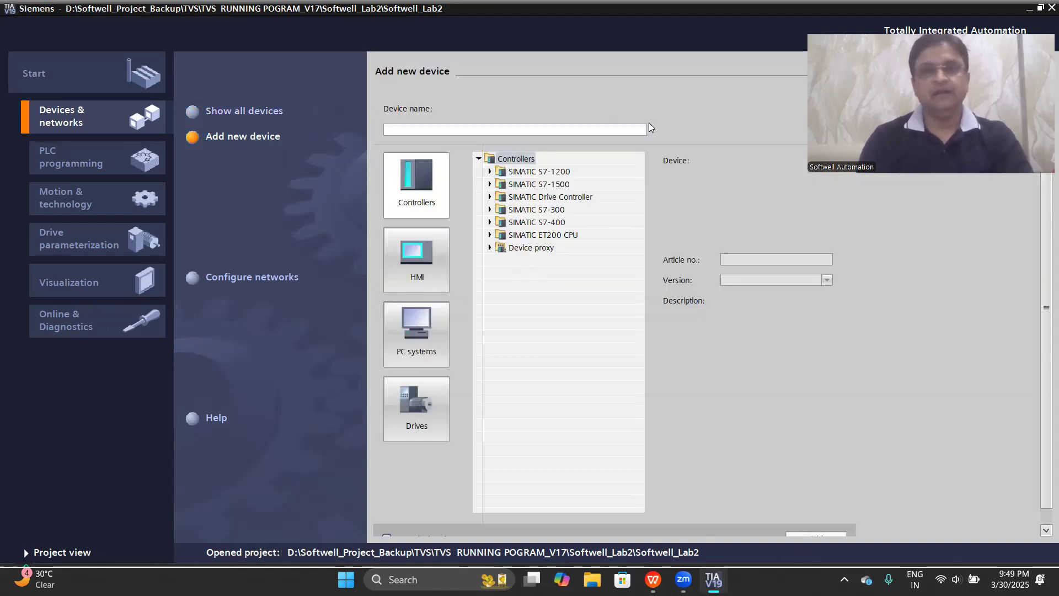
{"action": "left_click", "coordinate": [490, 184]}
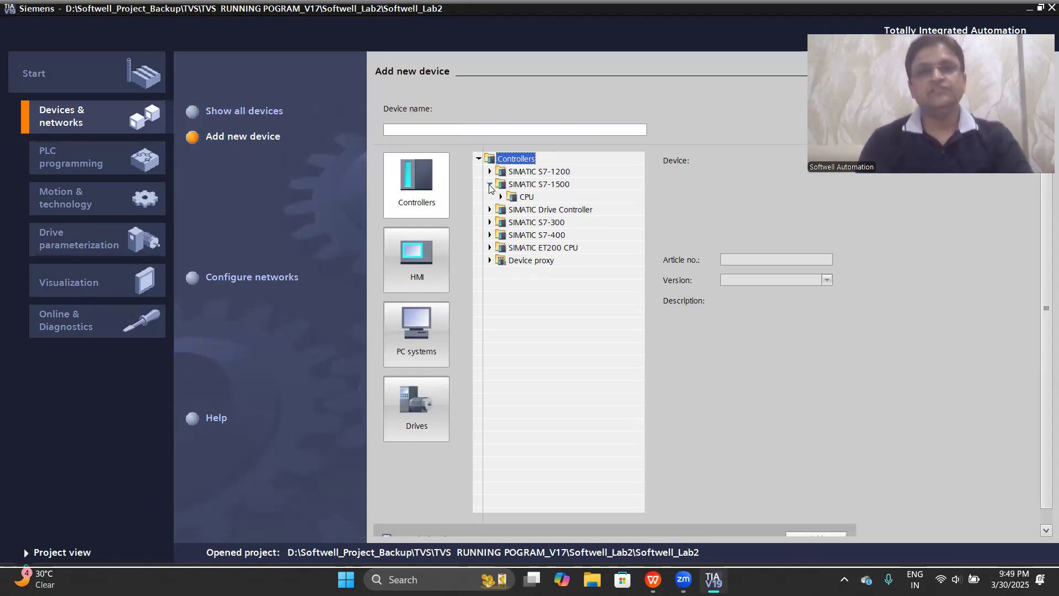
{"action": "left_click", "coordinate": [501, 197]}
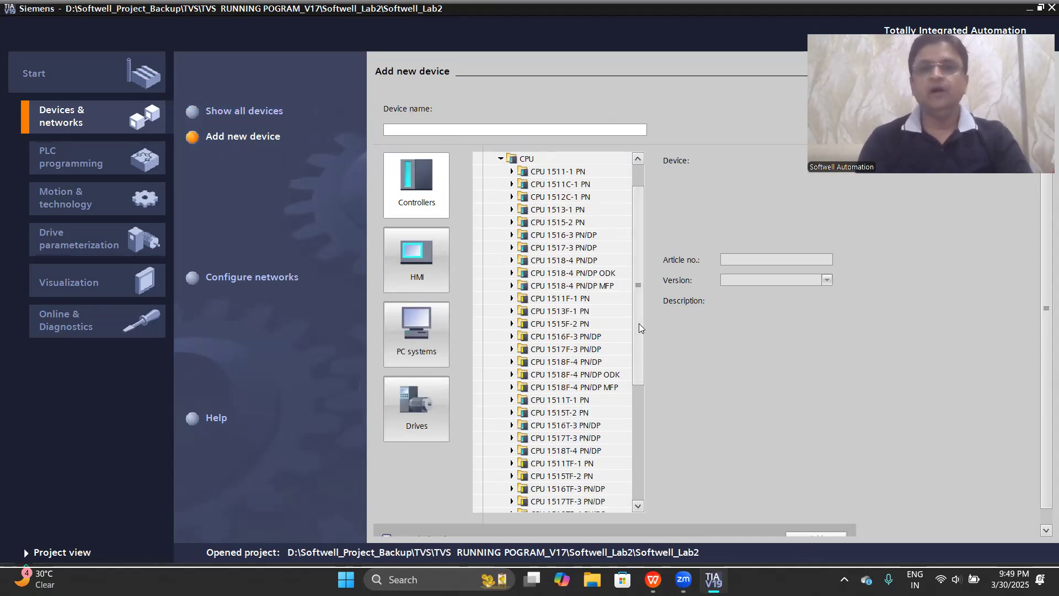
{"action": "left_click_drag", "start_coordinate": [639, 323], "coordinate": [642, 436]}
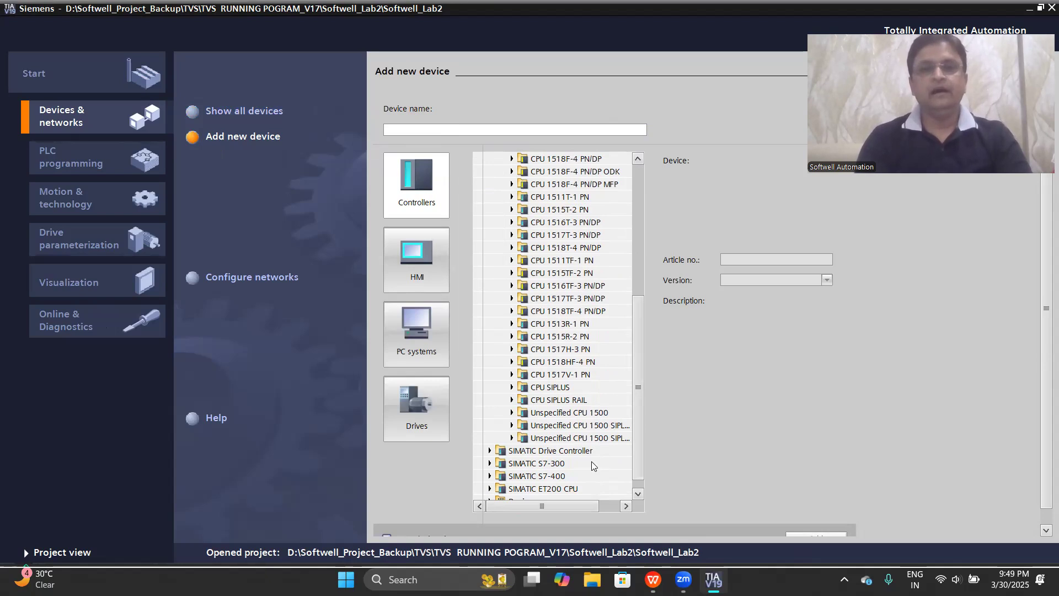
{"action": "left_click", "coordinate": [511, 413]}
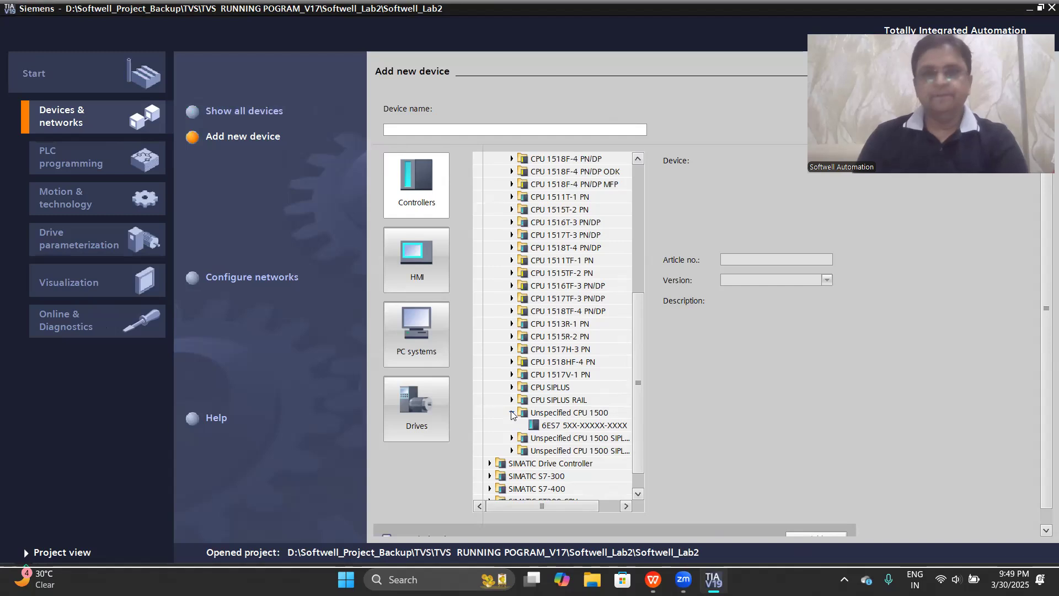
{"action": "left_click", "coordinate": [600, 426]}
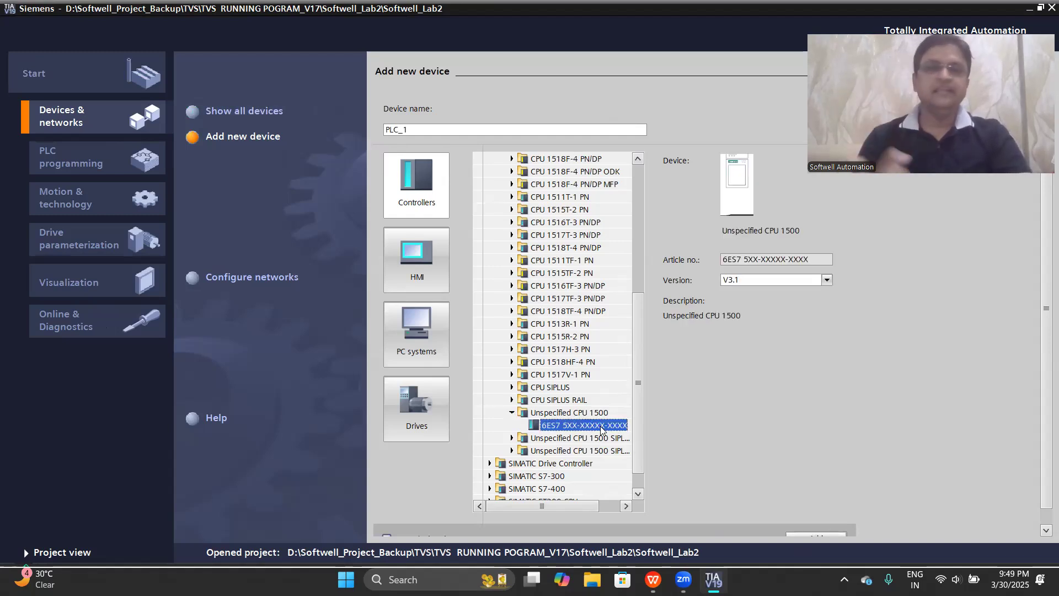
{"action": "left_click", "coordinate": [796, 279]}
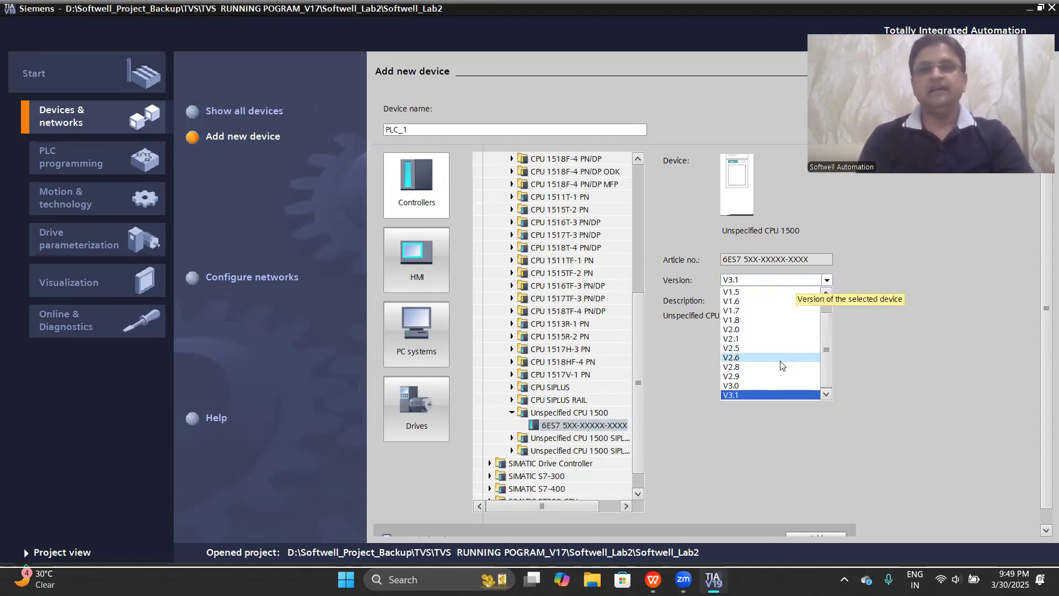
{"action": "left_click", "coordinate": [746, 358]}
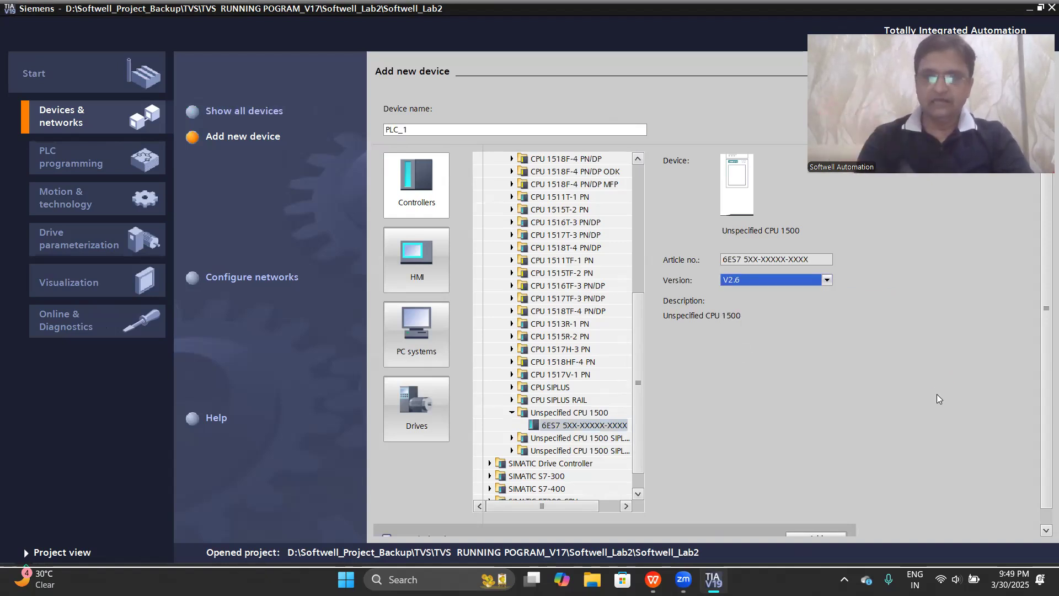
{"action": "scroll", "coordinate": [1044, 477], "scroll_direction": "down", "scroll_amount": 2}
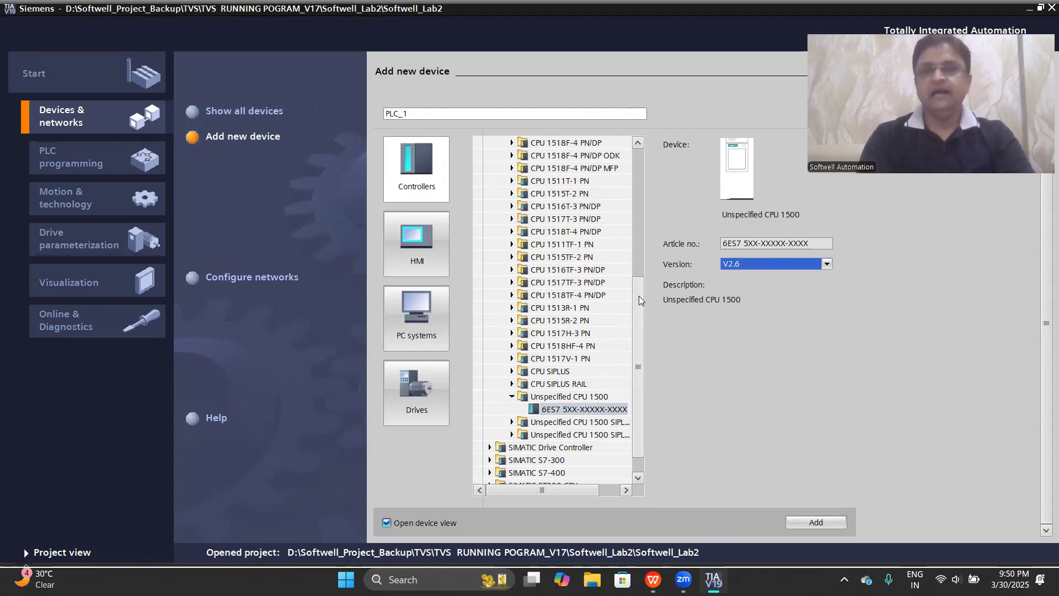
Try the specific controller CPU 1512C-1 PN, article 6ES7 512-1CK01-0AB0, with version V2.6
{"action": "left_click_drag", "start_coordinate": [639, 295], "coordinate": [647, 178]}
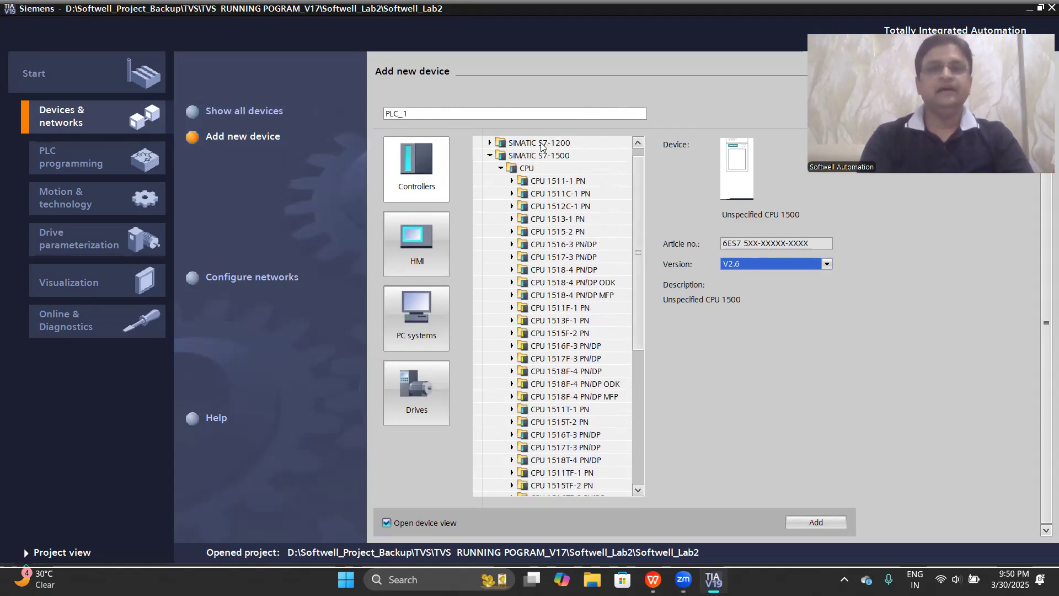
{"action": "left_click", "coordinate": [512, 206]}
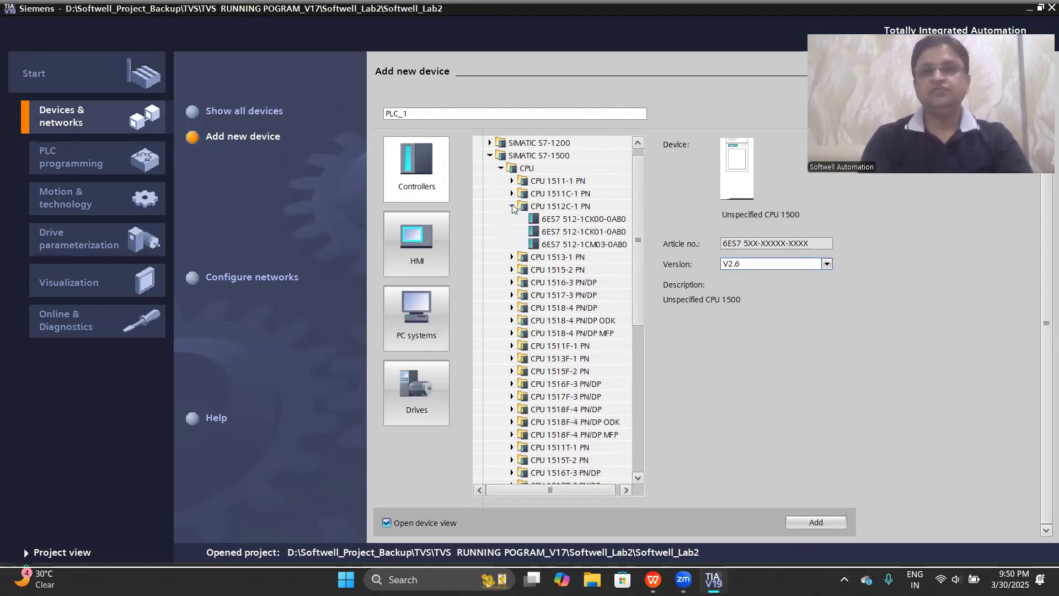
{"action": "left_click", "coordinate": [582, 232]}
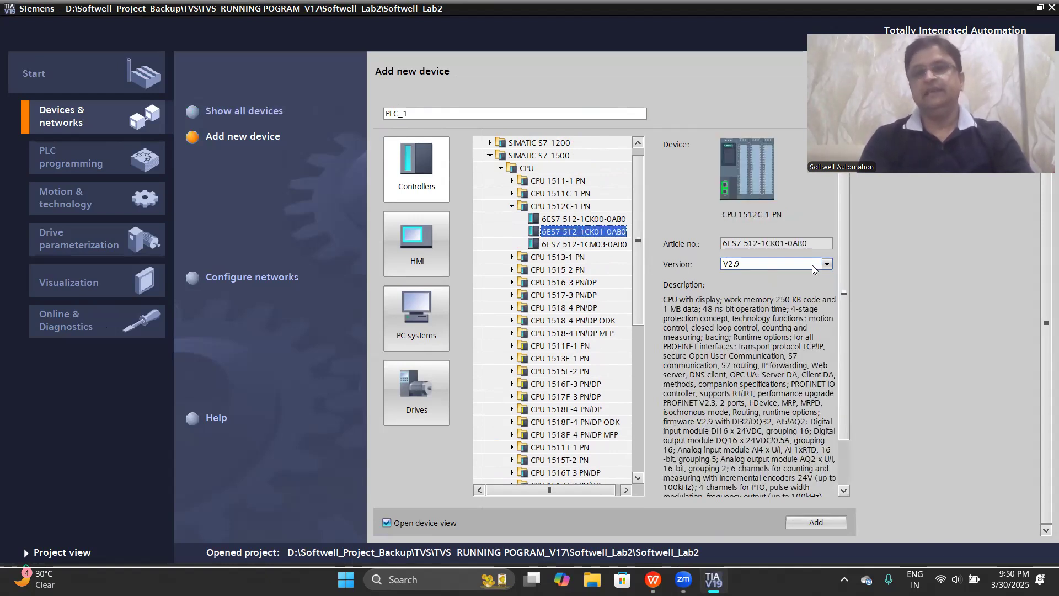
{"action": "left_click", "coordinate": [830, 264]}
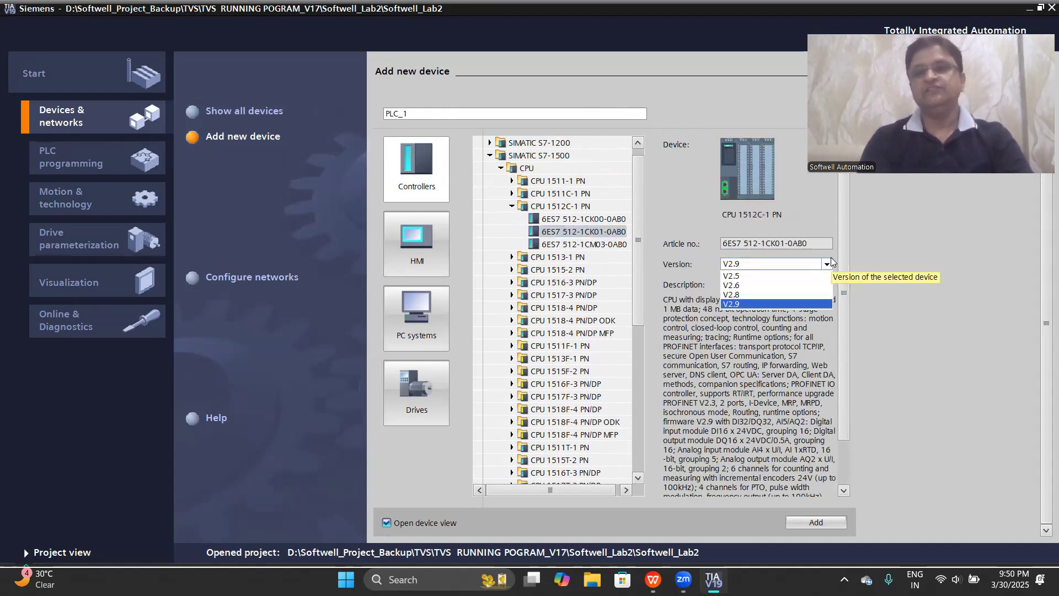
{"action": "left_click", "coordinate": [755, 287]}
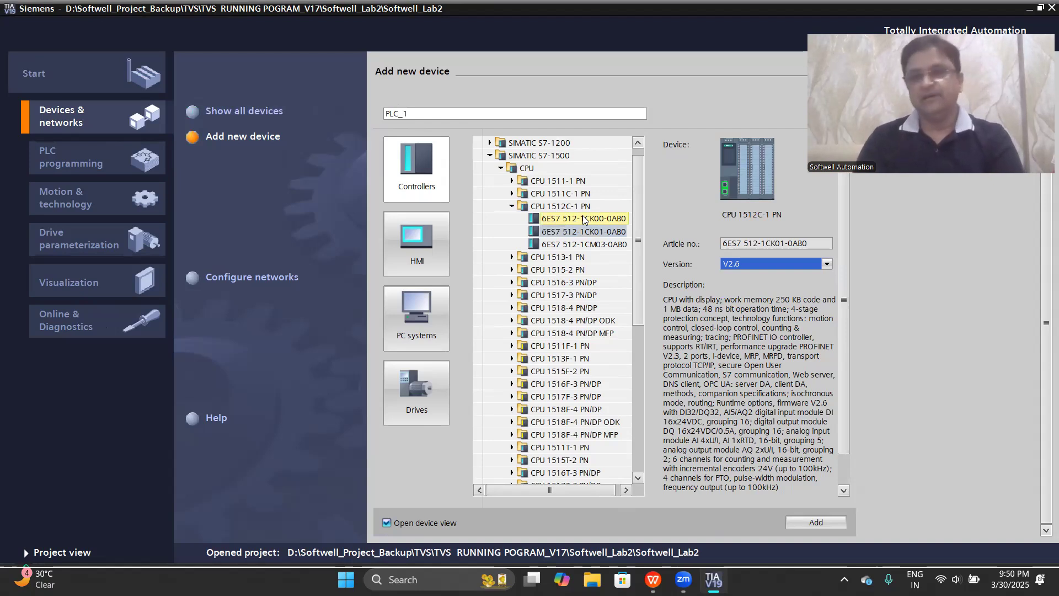
Switch back to the unspecified CPU 1500 with version V2.6 and add it to the project
{"action": "left_click_drag", "start_coordinate": [638, 257], "coordinate": [642, 425]}
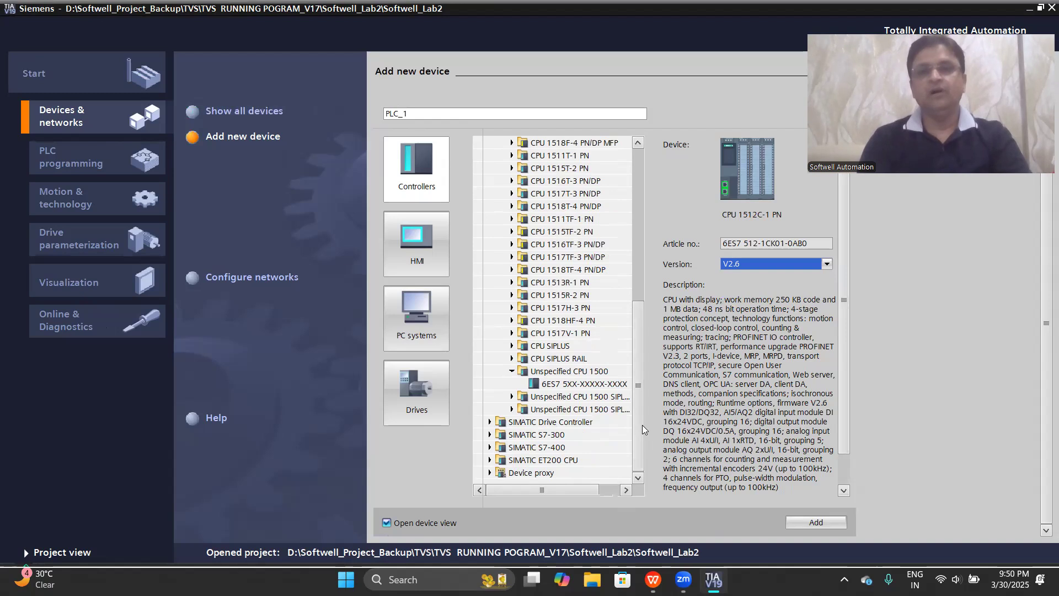
{"action": "left_click", "coordinate": [606, 384]}
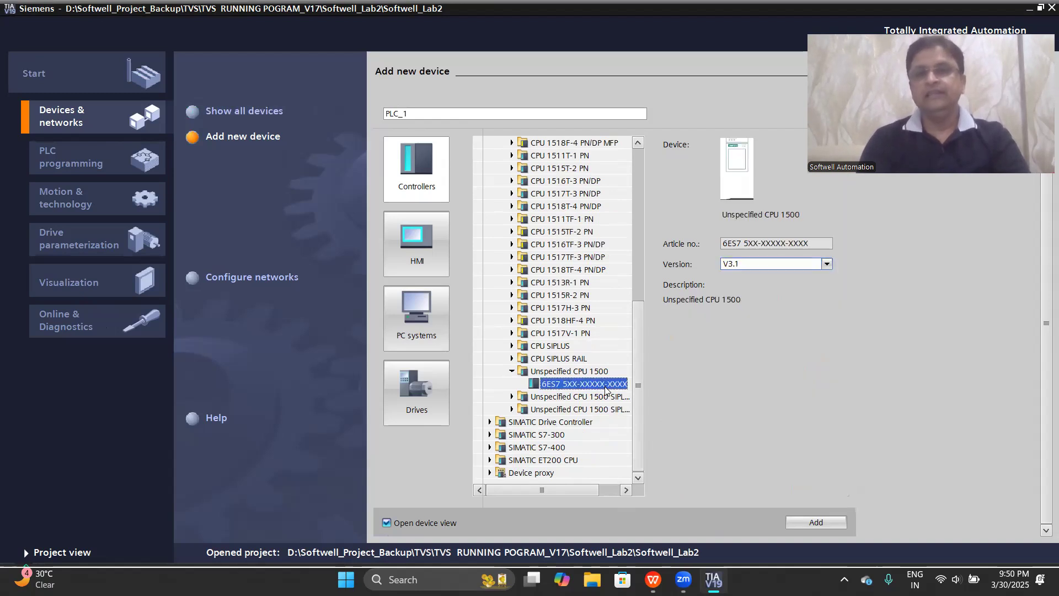
{"action": "left_click", "coordinate": [827, 264]}
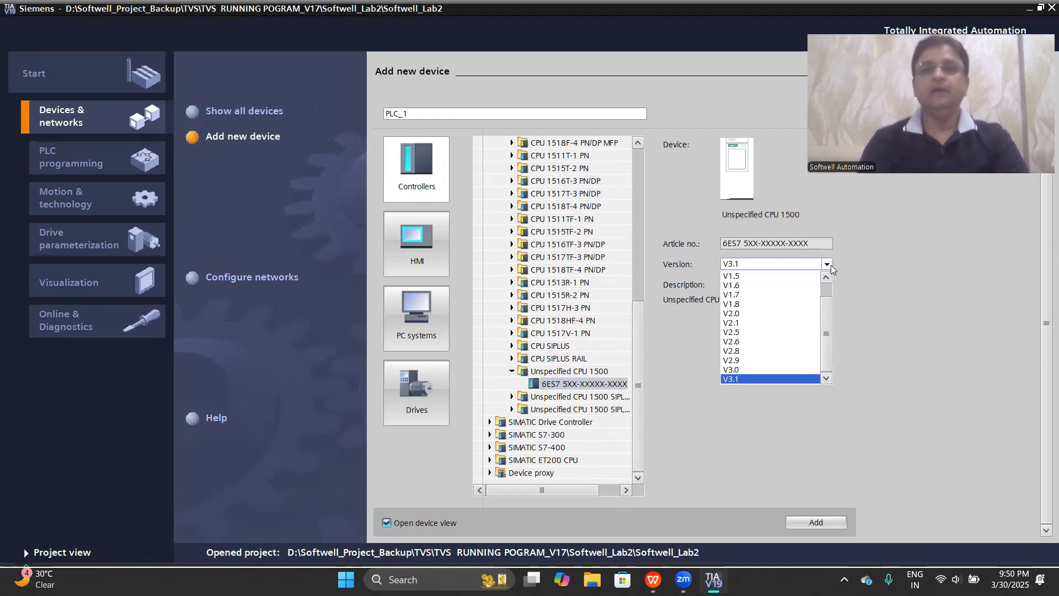
{"action": "left_click", "coordinate": [752, 342]}
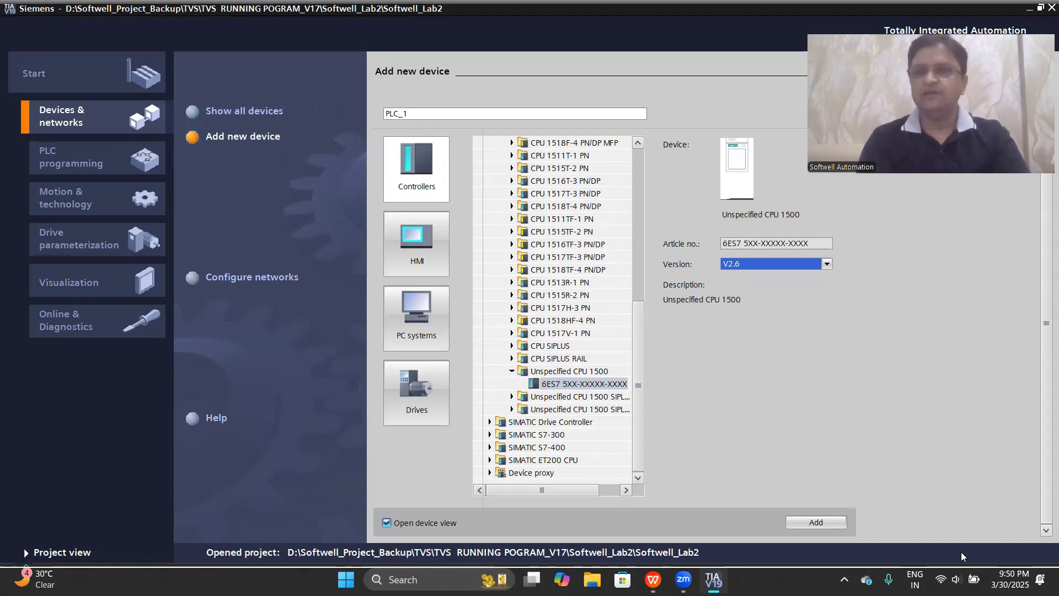
{"action": "left_click", "coordinate": [827, 523]}
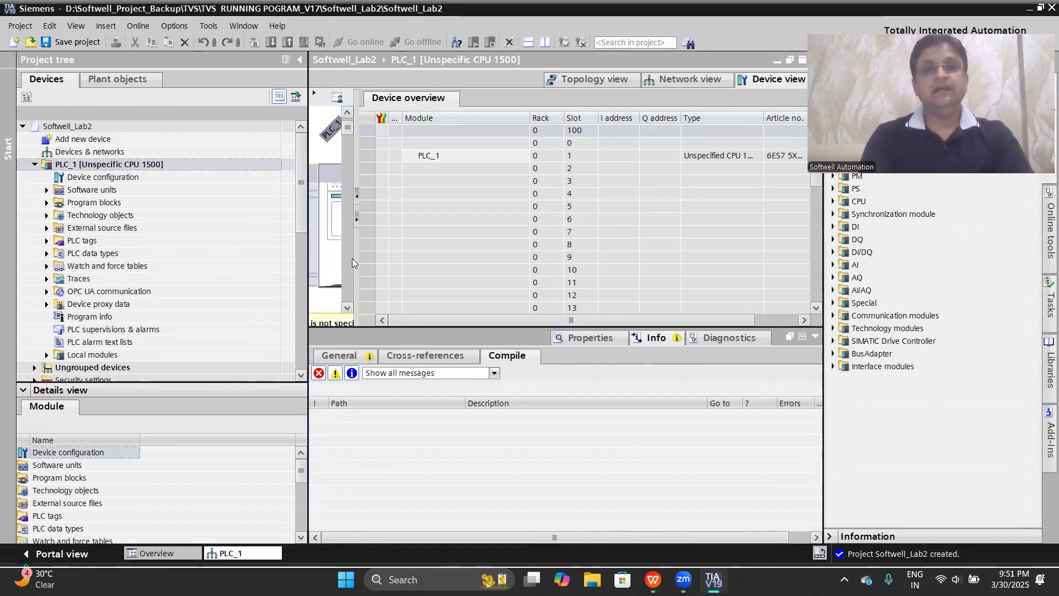
Enlarge the graphical device view at the expense of the device overview and inspector area, showing the whole rail with the CPU
{"action": "left_click_drag", "start_coordinate": [352, 262], "coordinate": [679, 274]}
{"action": "left_click_drag", "start_coordinate": [615, 327], "coordinate": [586, 424]}
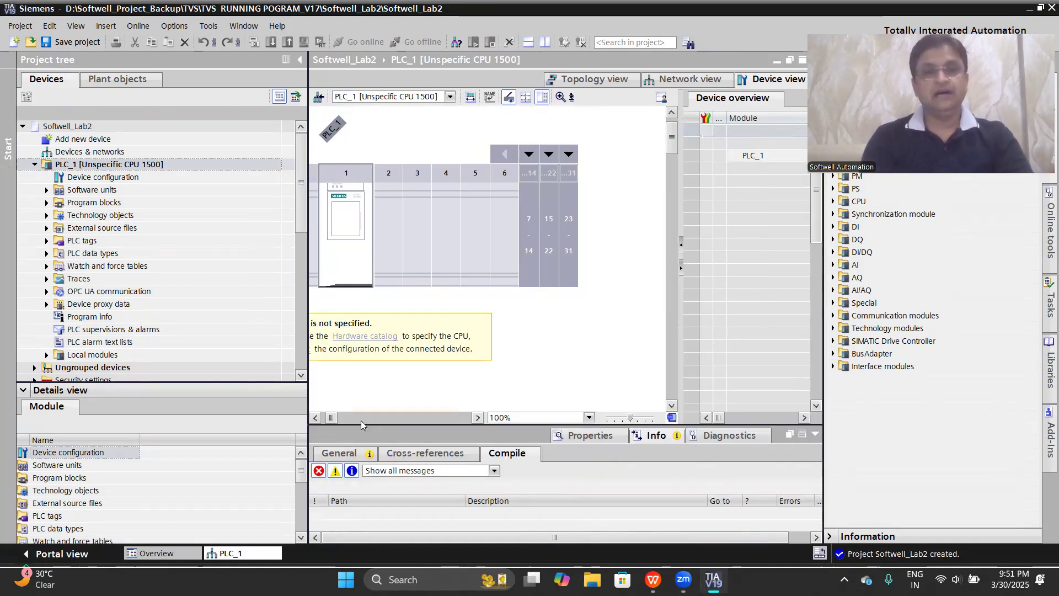
{"action": "left_click_drag", "start_coordinate": [331, 418], "coordinate": [323, 419]}
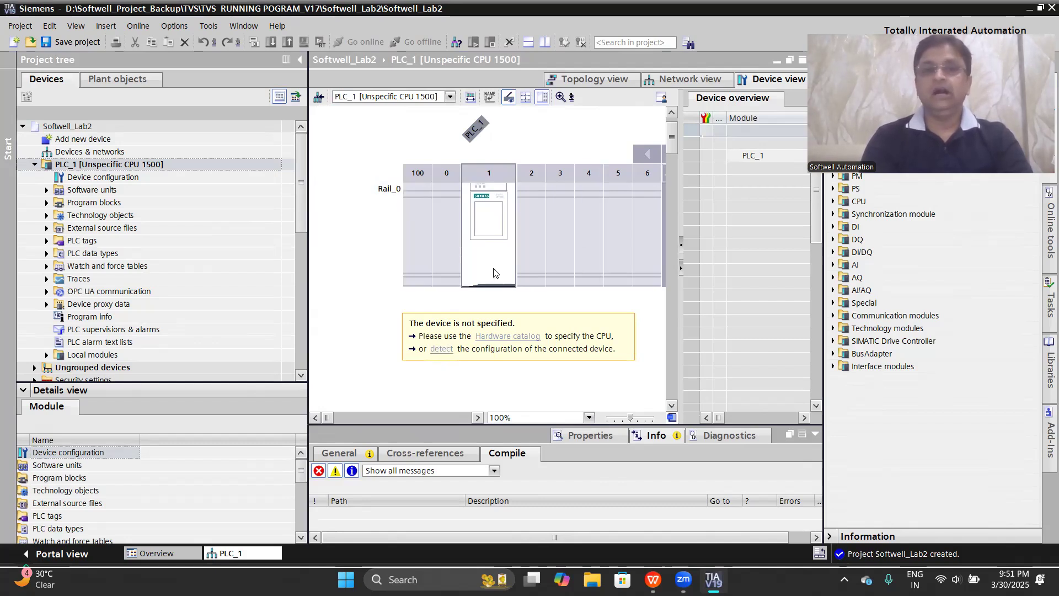
{"action": "left_click", "coordinate": [534, 164]}
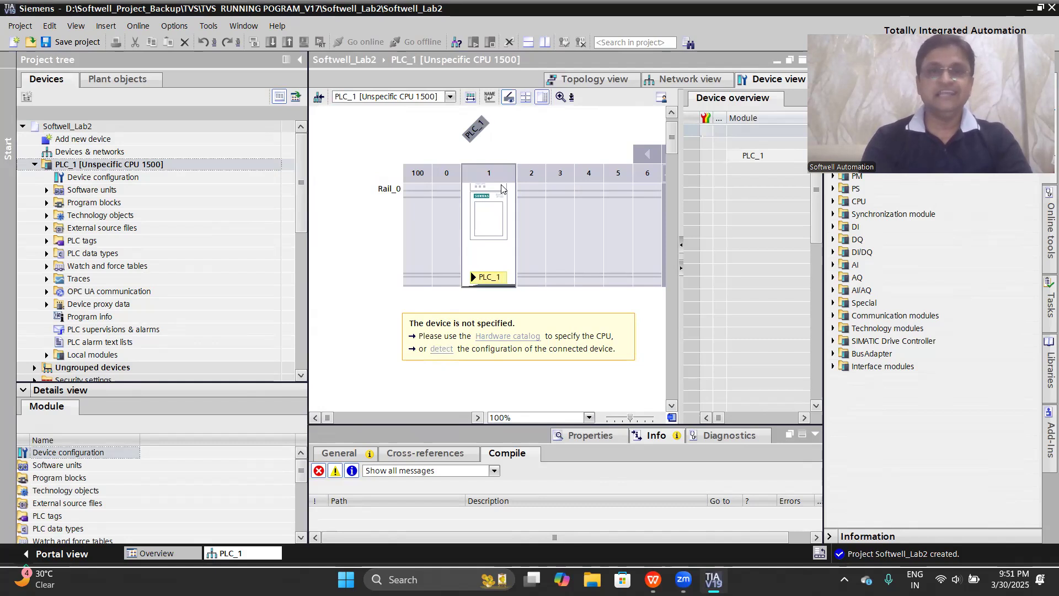
Detect the connected CPU's hardware configuration by searching over the TP-LINK 100Mbps Ethernet USB Adapter interface
{"action": "left_click", "coordinate": [441, 350]}
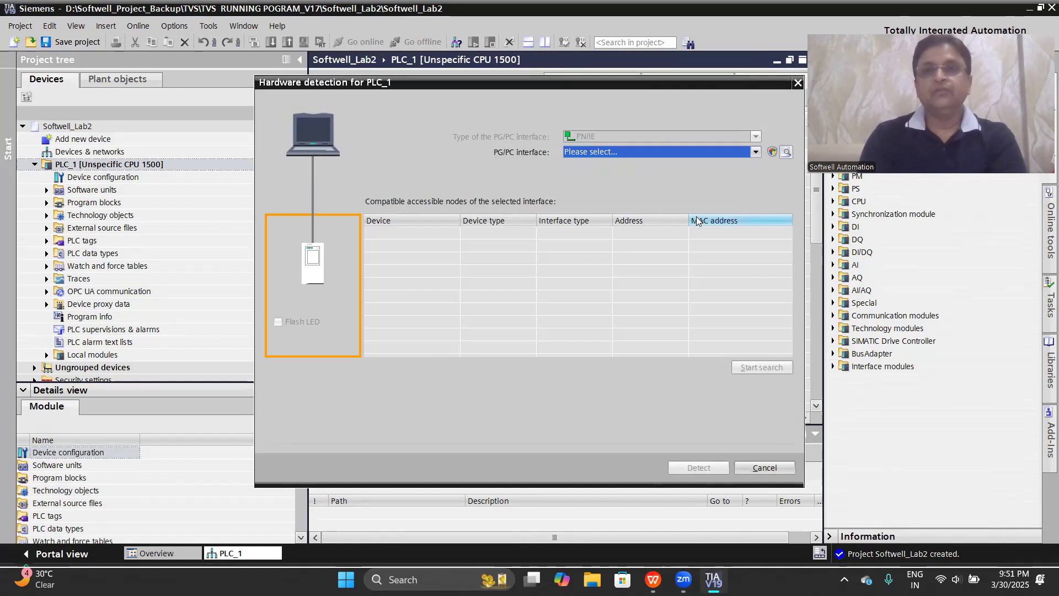
{"action": "left_click", "coordinate": [729, 152]}
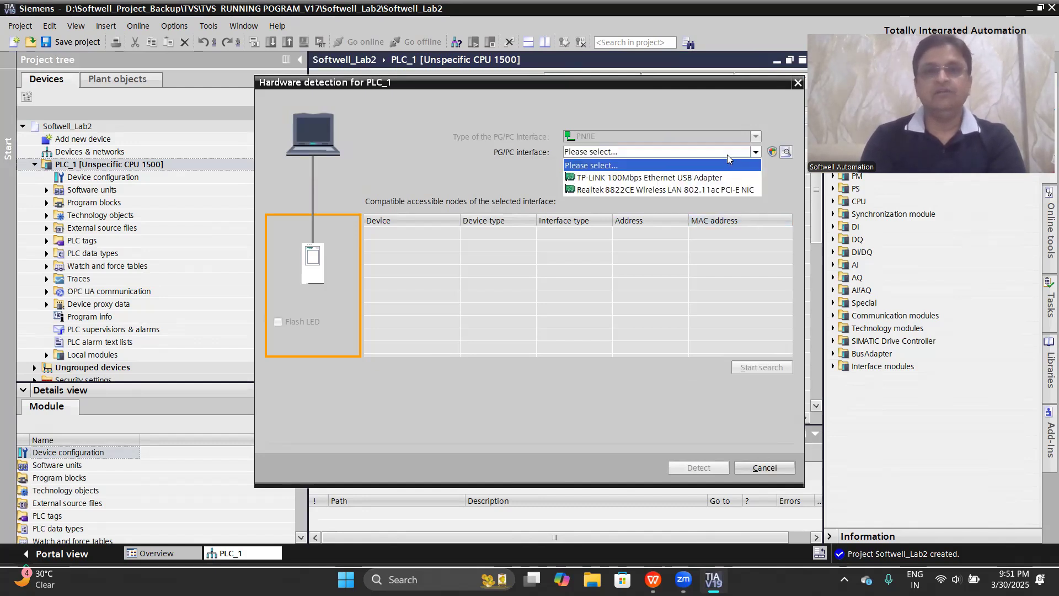
{"action": "left_click", "coordinate": [640, 178]}
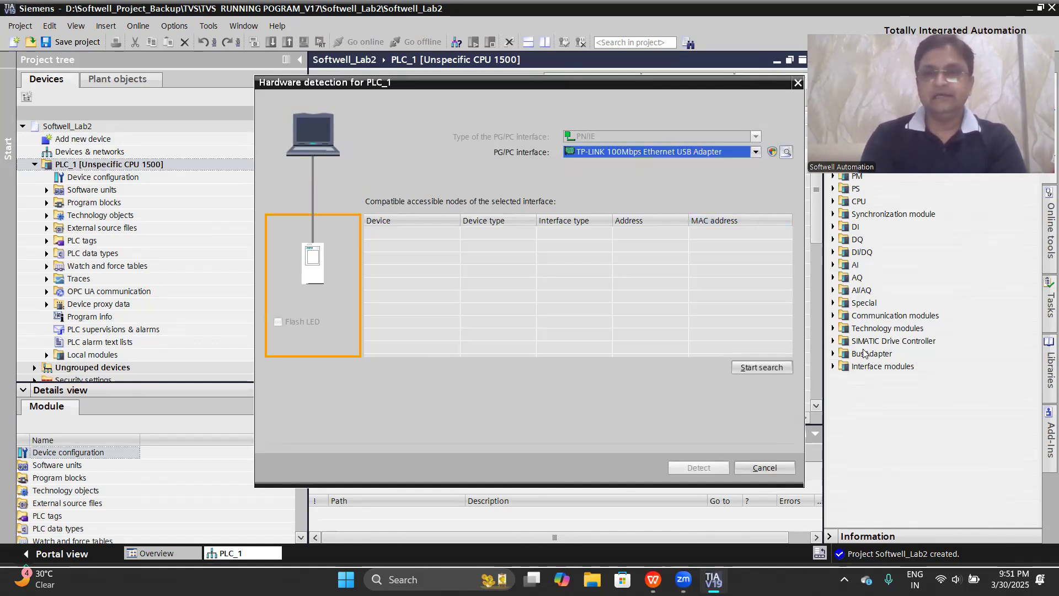
{"action": "left_click", "coordinate": [754, 371]}
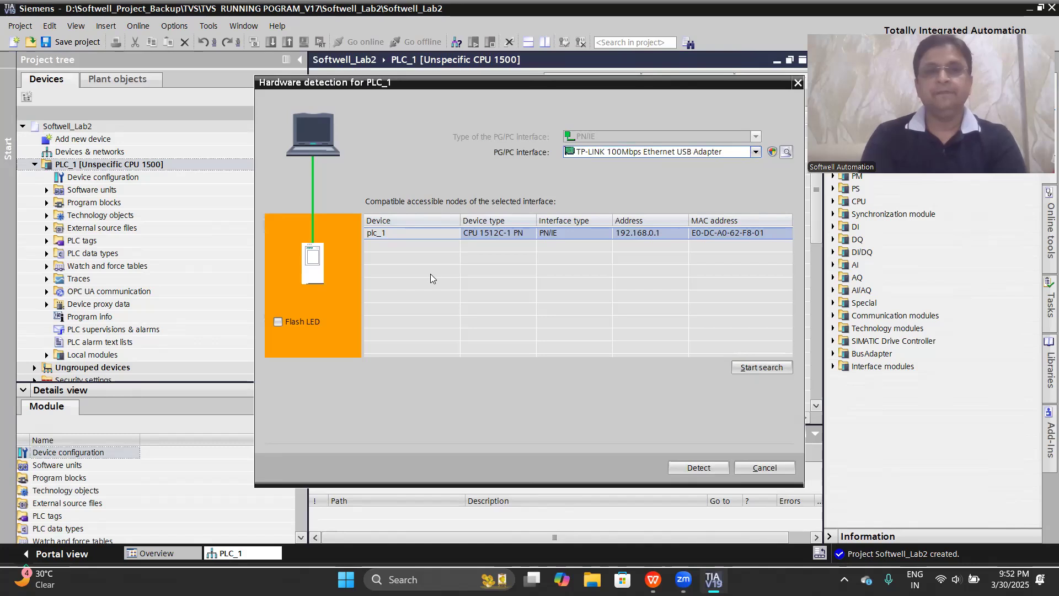
{"action": "left_click", "coordinate": [686, 469]}
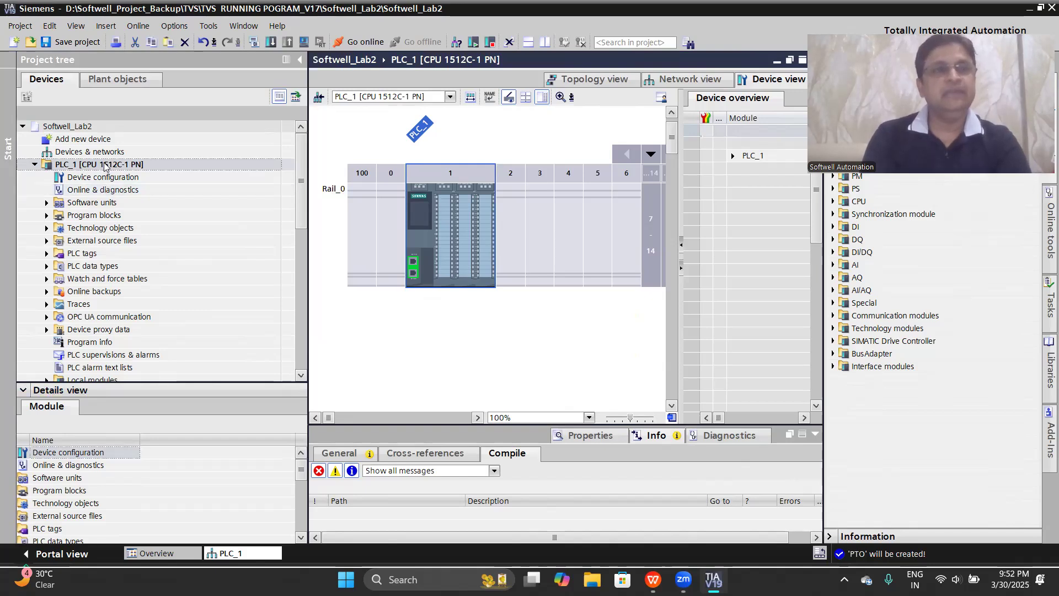
Go online with PLC_1 and expand its program blocks in the project tree
{"action": "left_click", "coordinate": [51, 165]}
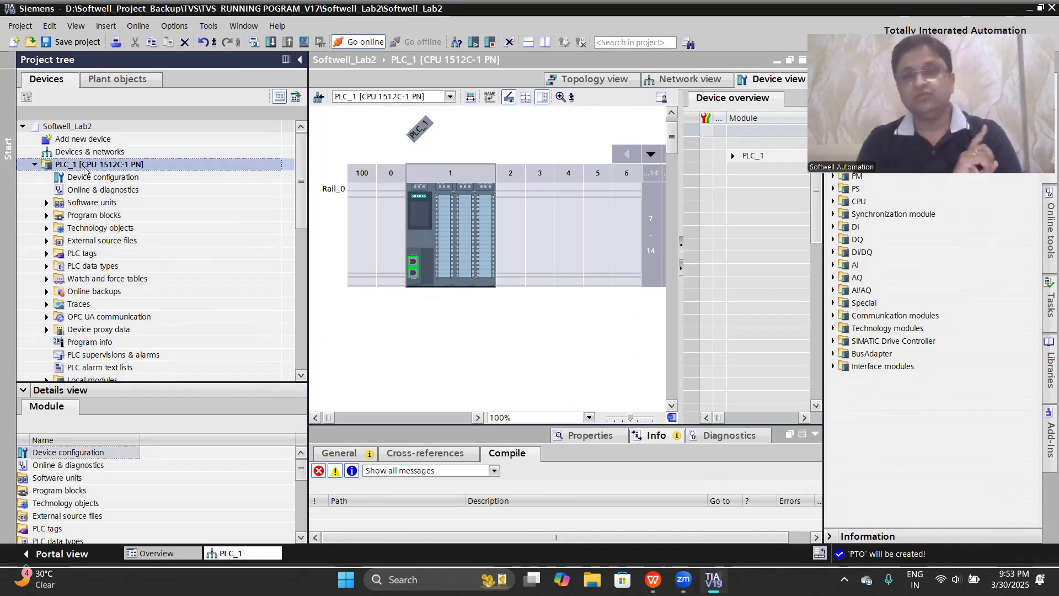
{"action": "key", "text": "ctrl+k"}
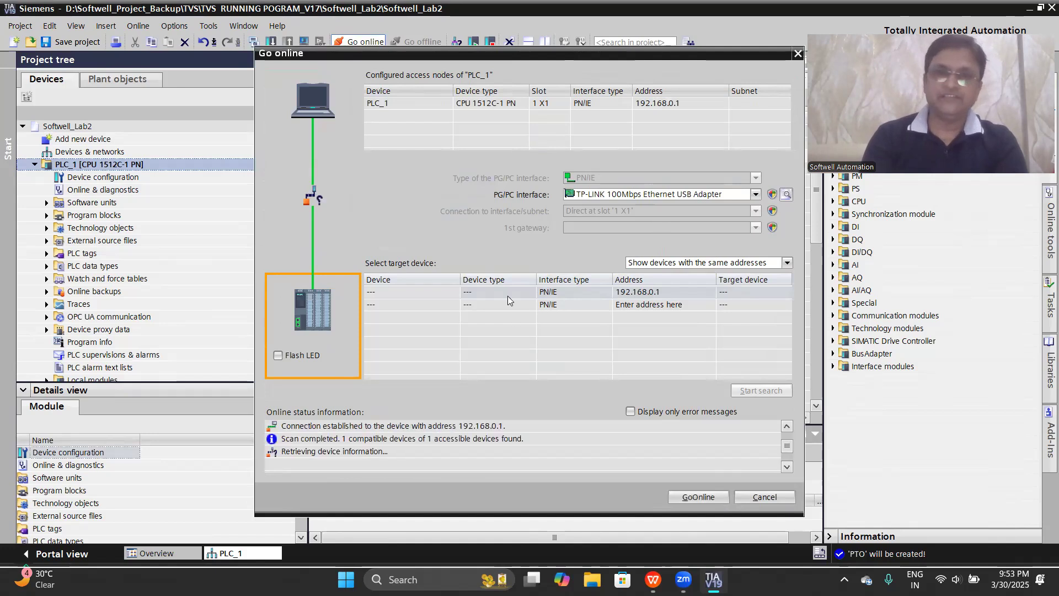
{"action": "left_click", "coordinate": [697, 499]}
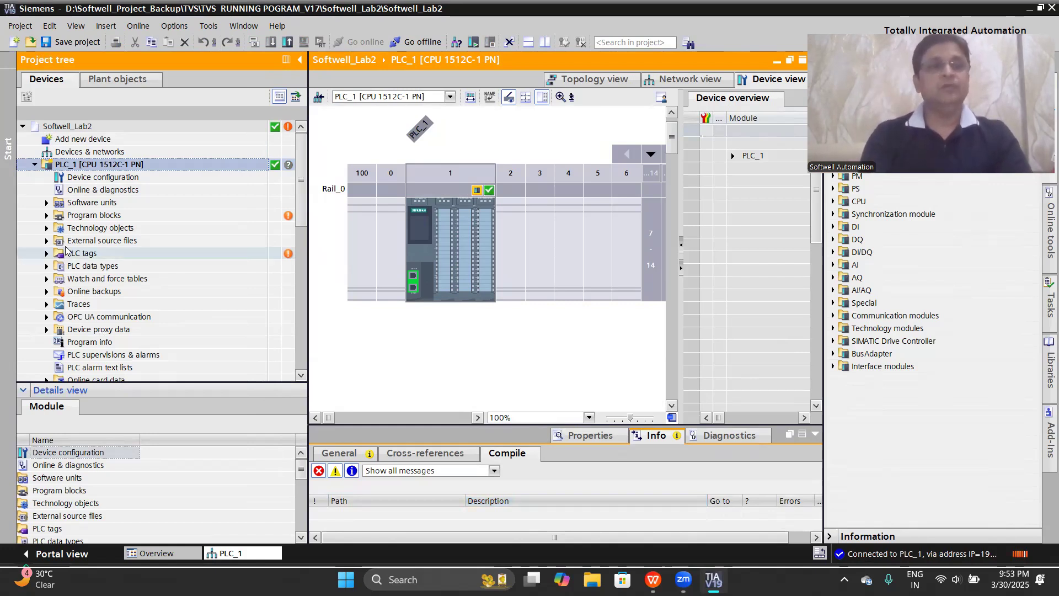
{"action": "left_click", "coordinate": [47, 216]}
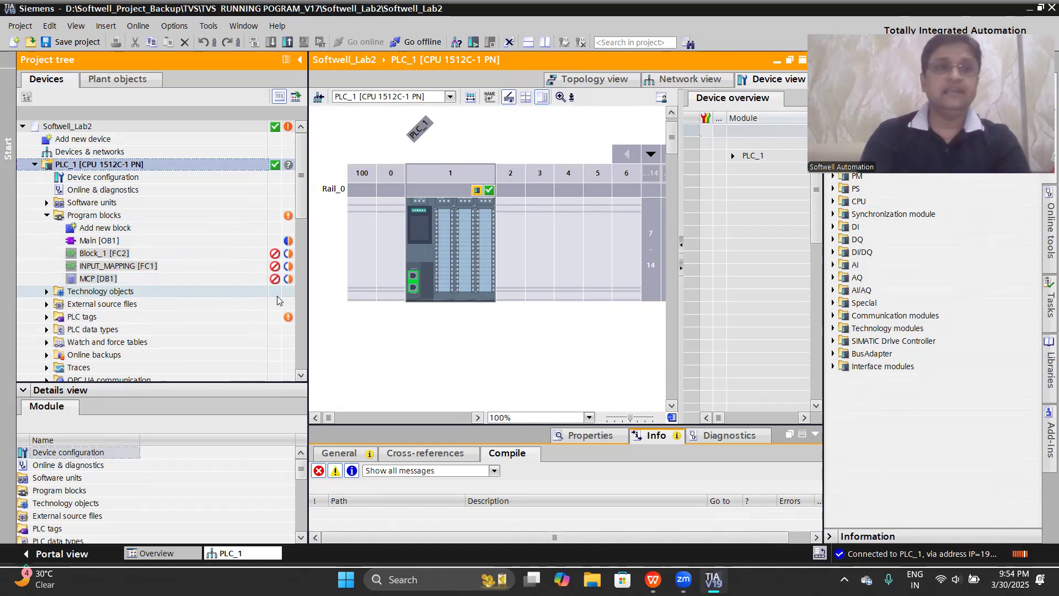
Try to open the INPUT_MAPPING [FC1] block of the online PLC_1
{"action": "left_click", "coordinate": [147, 266]}
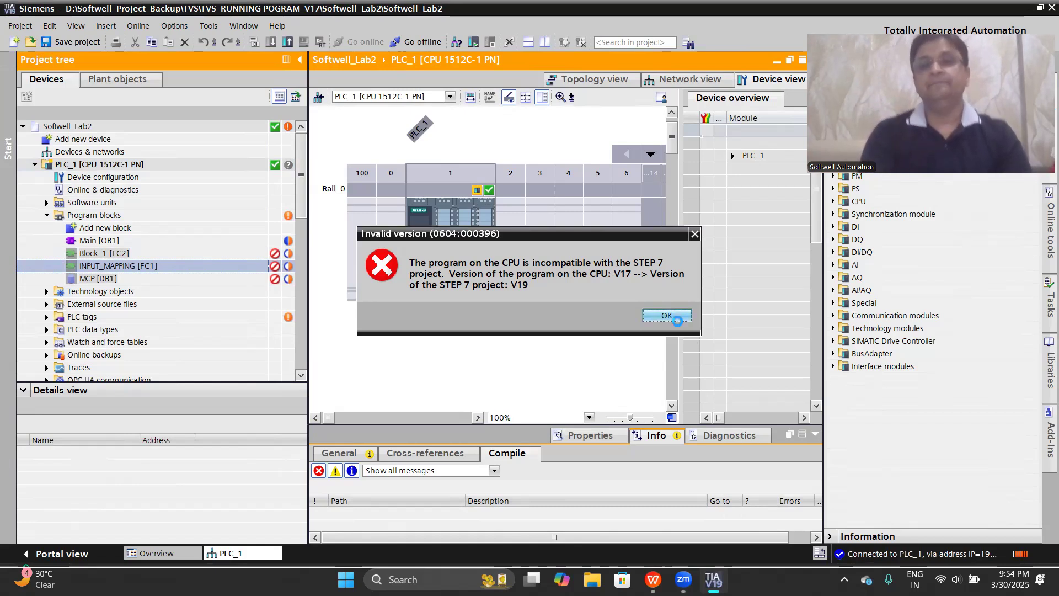
{"action": "left_click", "coordinate": [675, 318]}
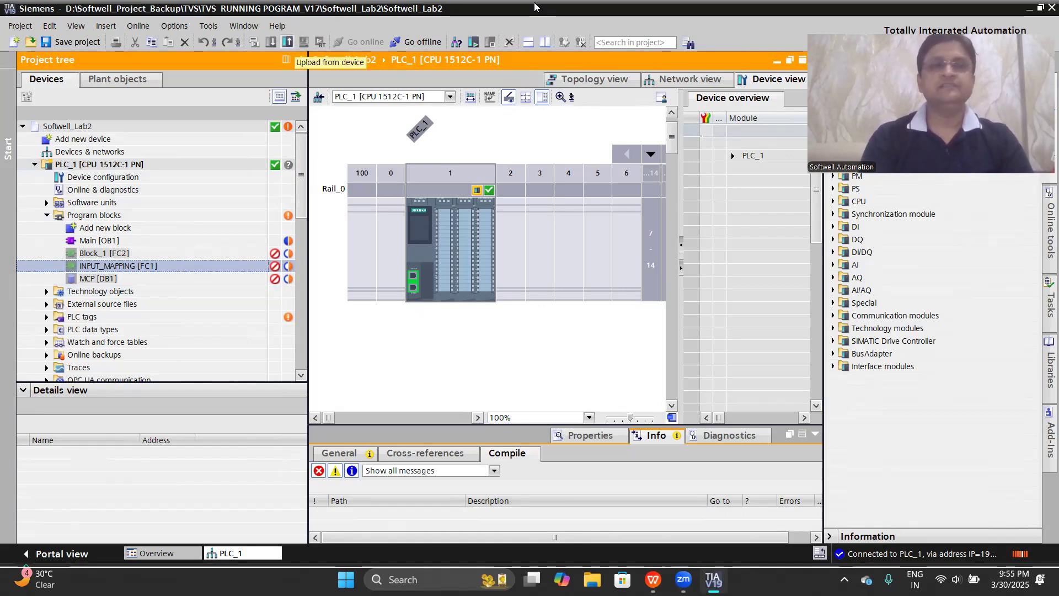
Try to upload PLC_1 from the device, examine the program blocks' precondition details in the upload preview, and cancel the upload
{"action": "left_click", "coordinate": [186, 165]}
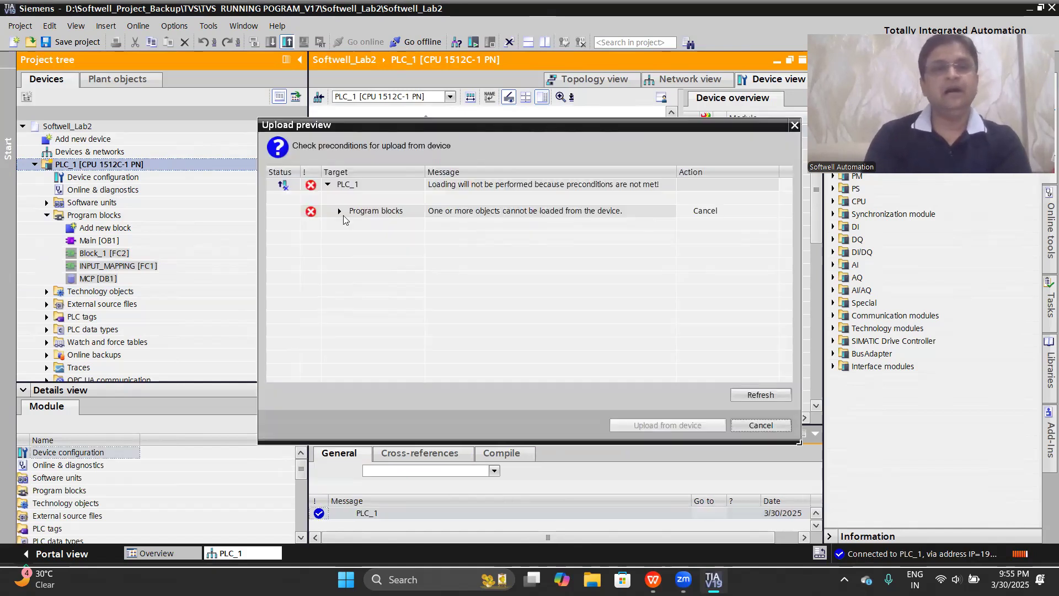
{"action": "left_click", "coordinate": [340, 211]}
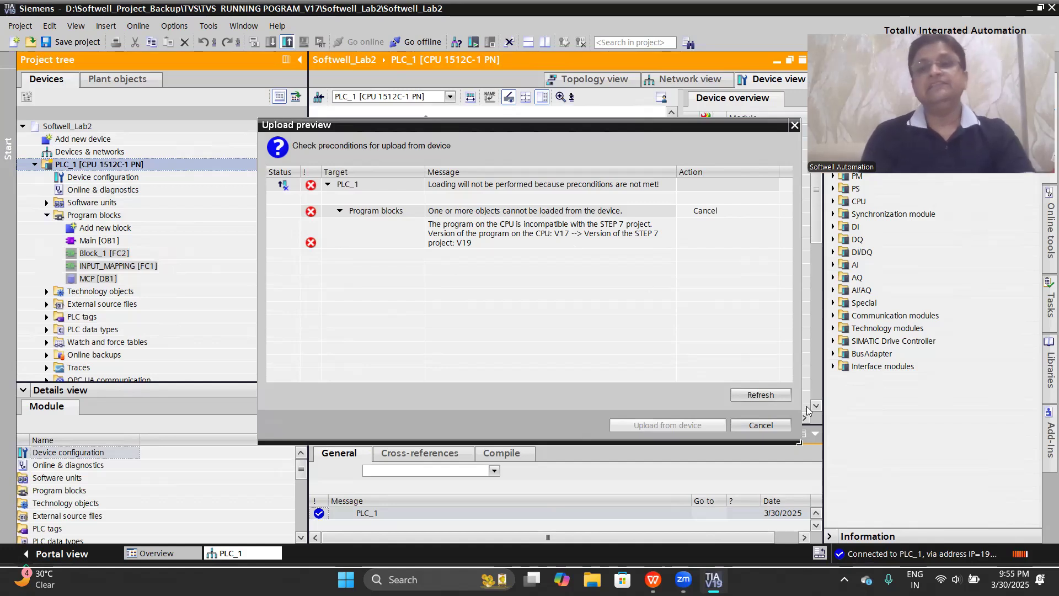
{"action": "left_click", "coordinate": [771, 426]}
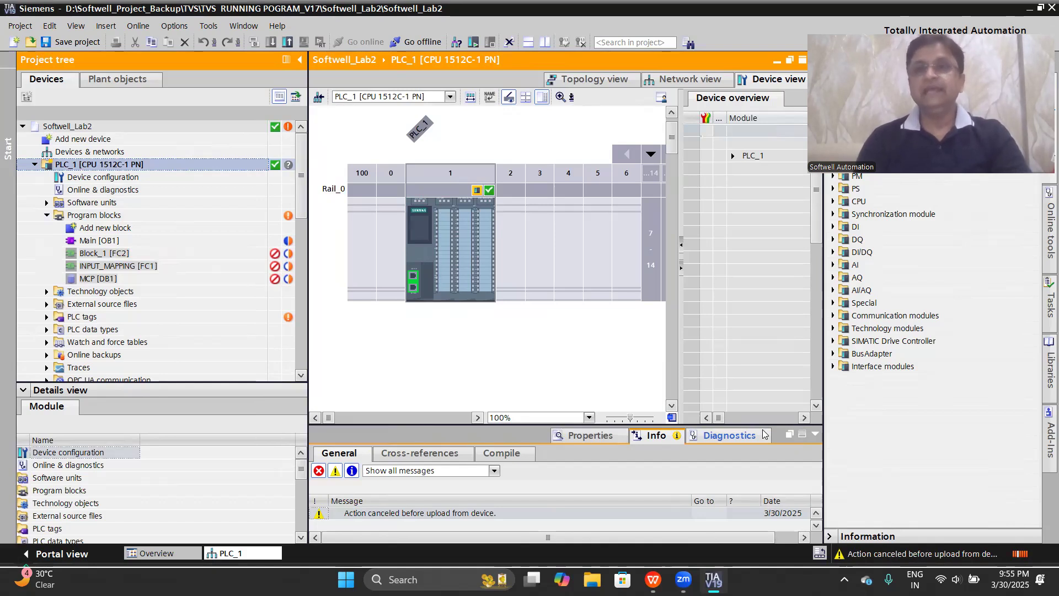
Close the Softwell_Lab2 project's program window and start TIA Portal V19 again through a Windows search for "tia"
{"action": "left_click", "coordinate": [1043, 8]}
{"action": "left_click", "coordinate": [614, 310]}
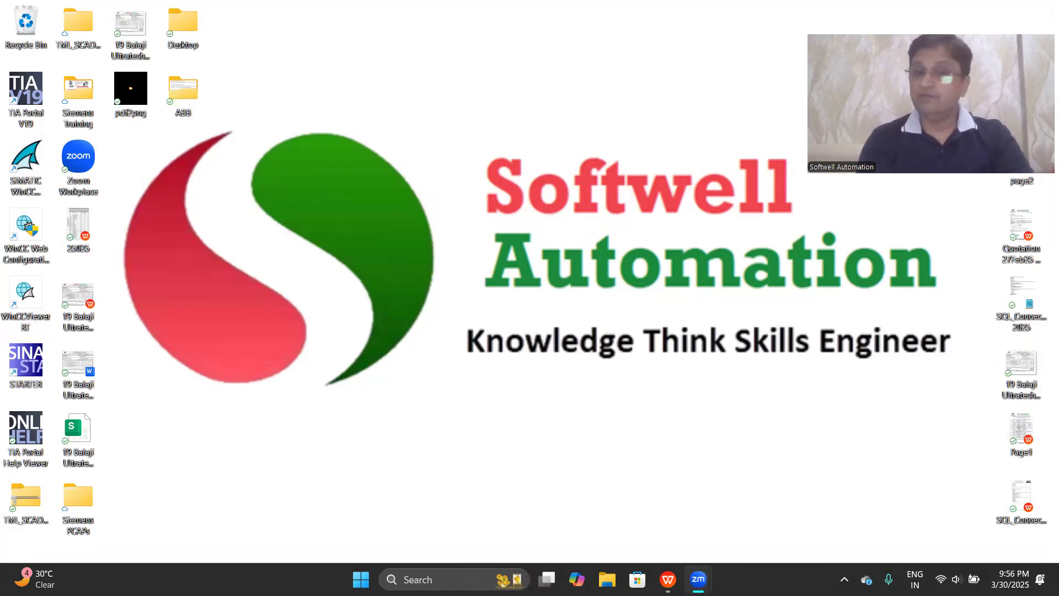
{"action": "key", "text": "super+s"}
{"action": "type", "text": "t"}
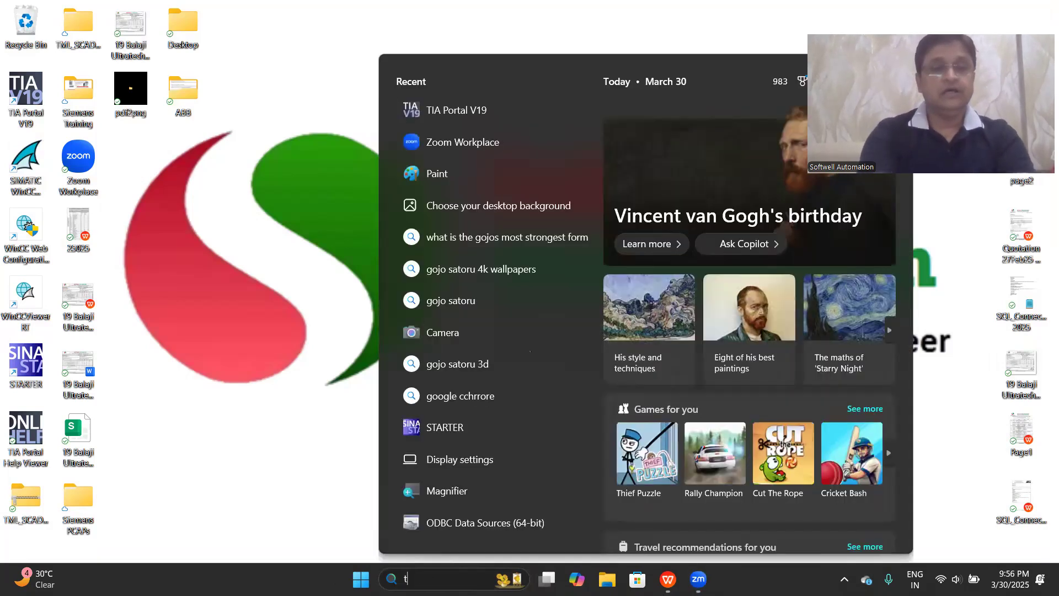
{"action": "type", "text": "ia"}
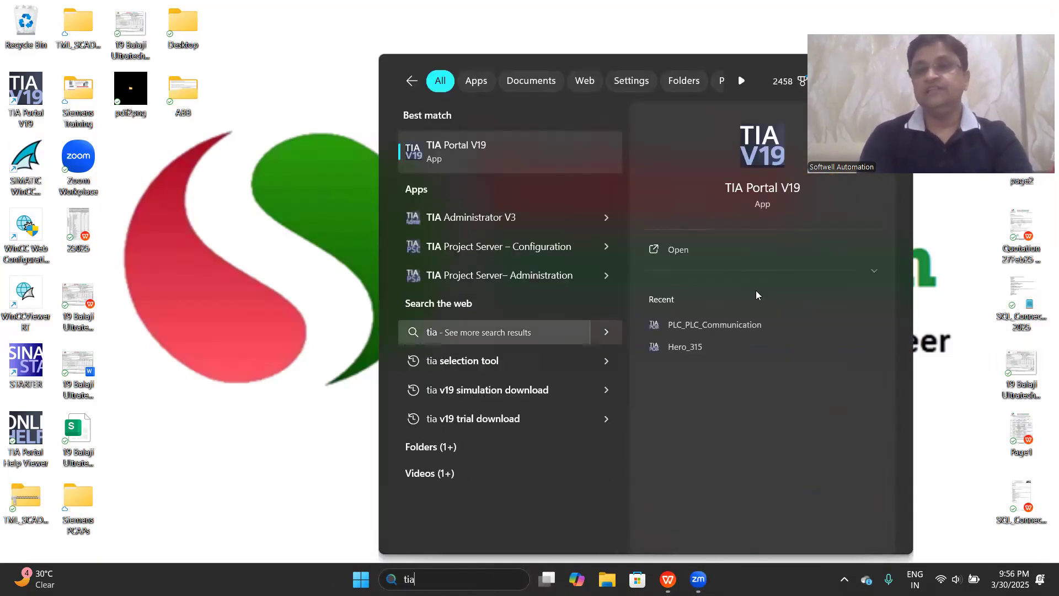
{"action": "left_click", "coordinate": [772, 169]}
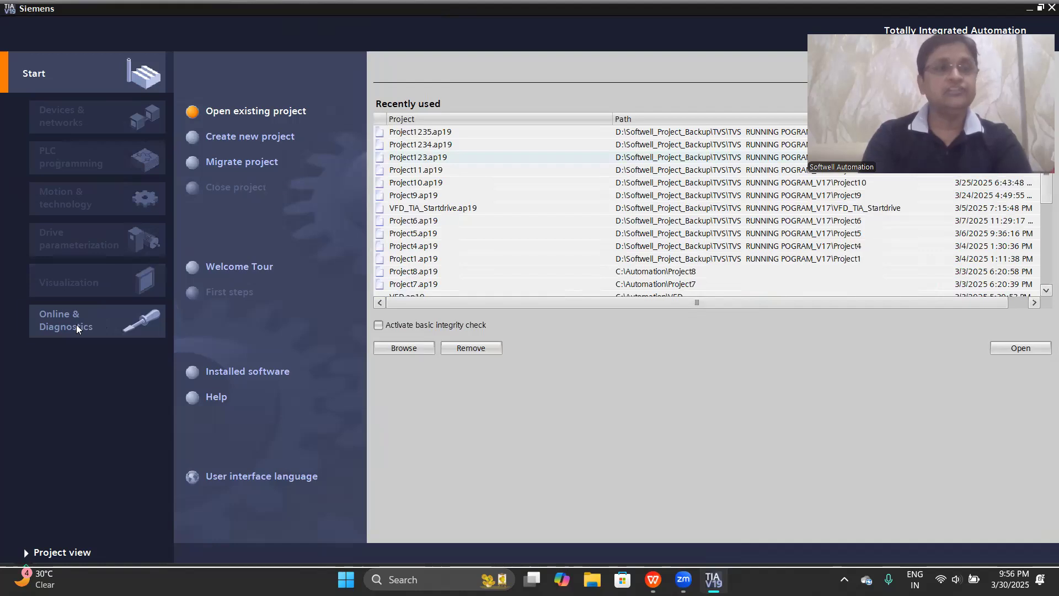
Search for accessible devices using interface type PN/IE and the TP-LINK 100Mbps Ethernet USB Adapter
{"action": "left_click", "coordinate": [76, 325]}
{"action": "left_click", "coordinate": [274, 280]}
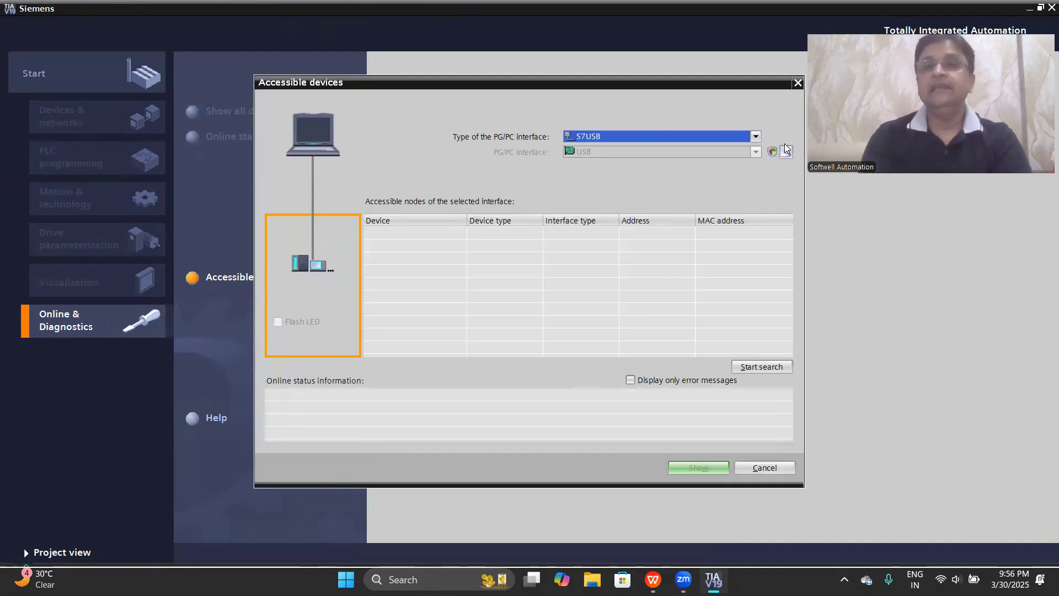
{"action": "left_click", "coordinate": [756, 136]}
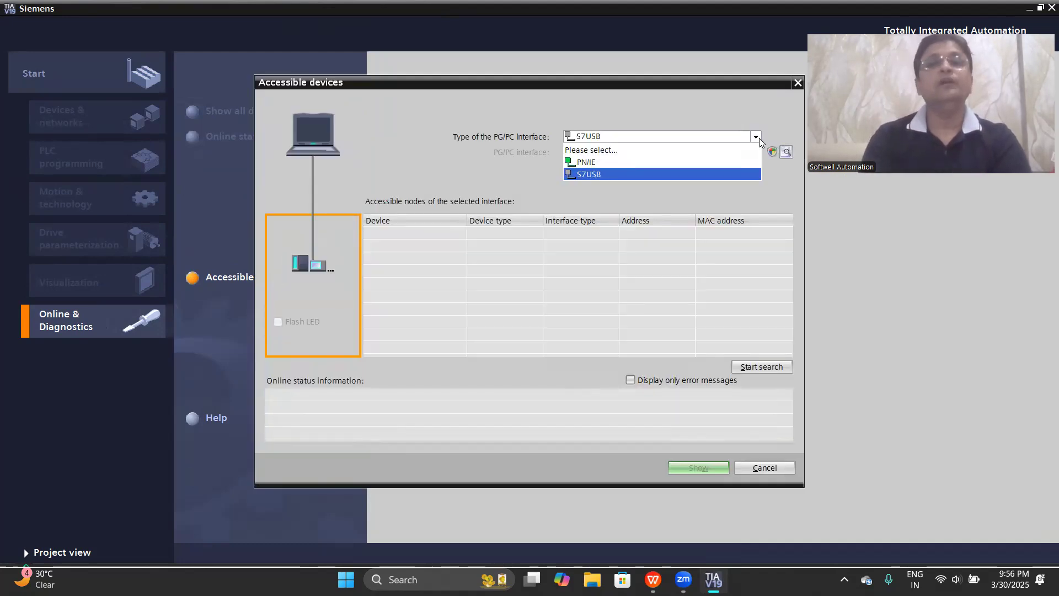
{"action": "left_click", "coordinate": [592, 163]}
{"action": "left_click", "coordinate": [612, 151]}
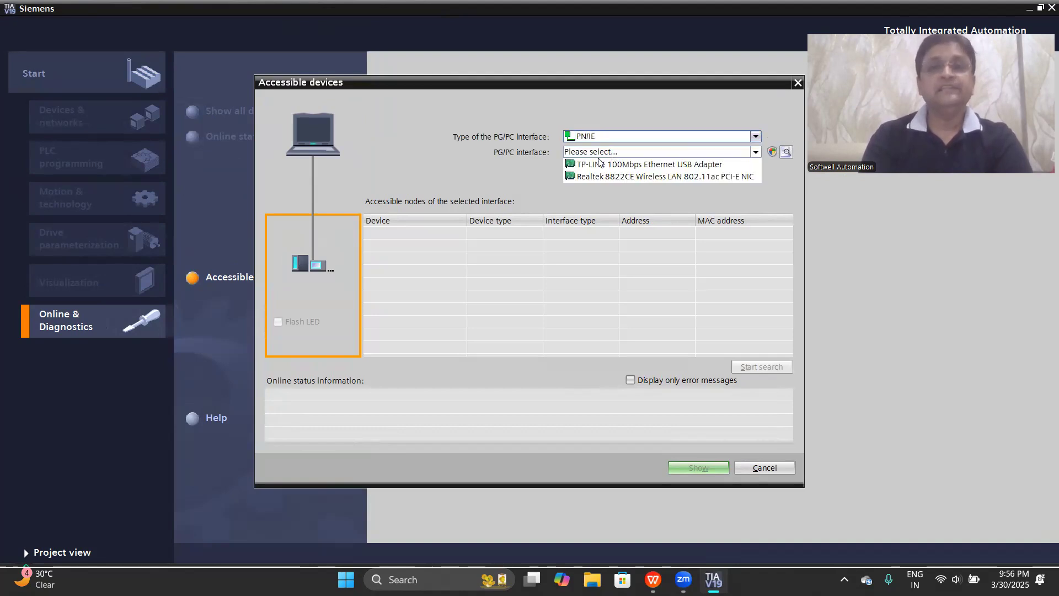
{"action": "left_click", "coordinate": [593, 179]}
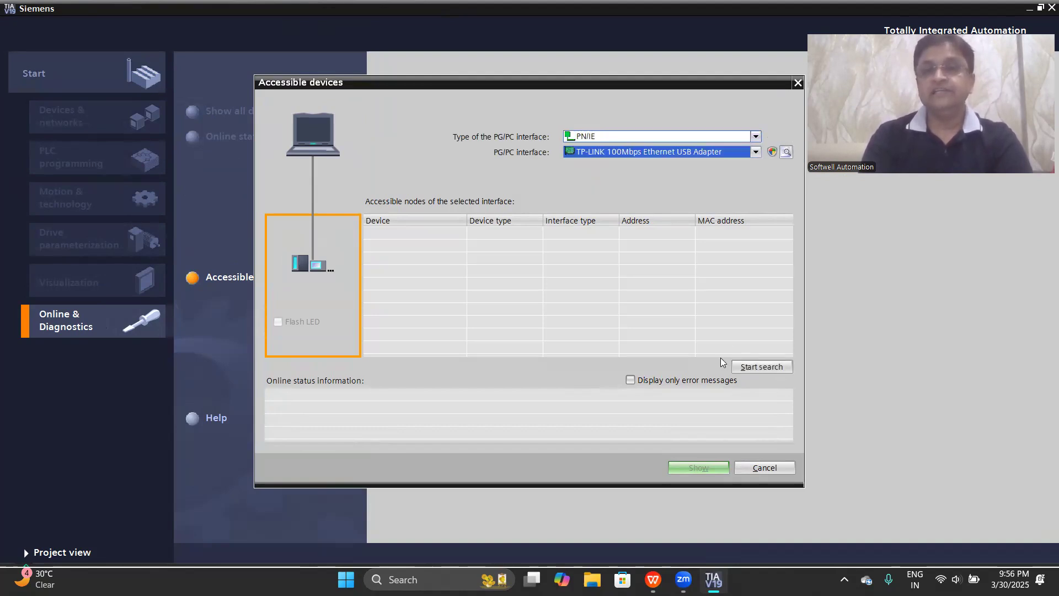
{"action": "left_click", "coordinate": [753, 368]}
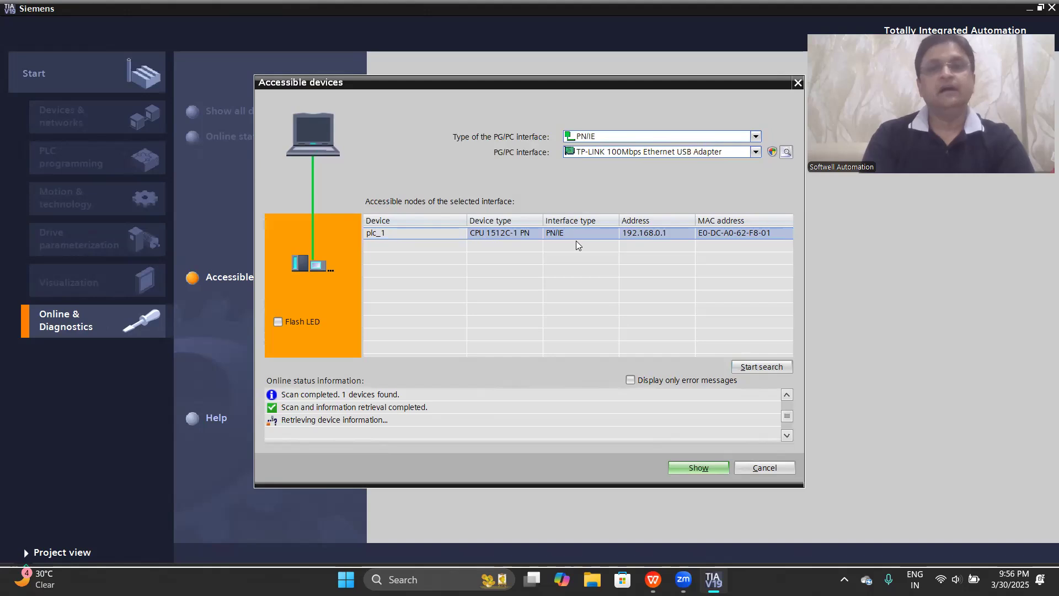
Show the found plc_1 under online access and open its online diagnostics to examine the CPU's article number, firmware and project version
{"action": "left_click", "coordinate": [698, 468]}
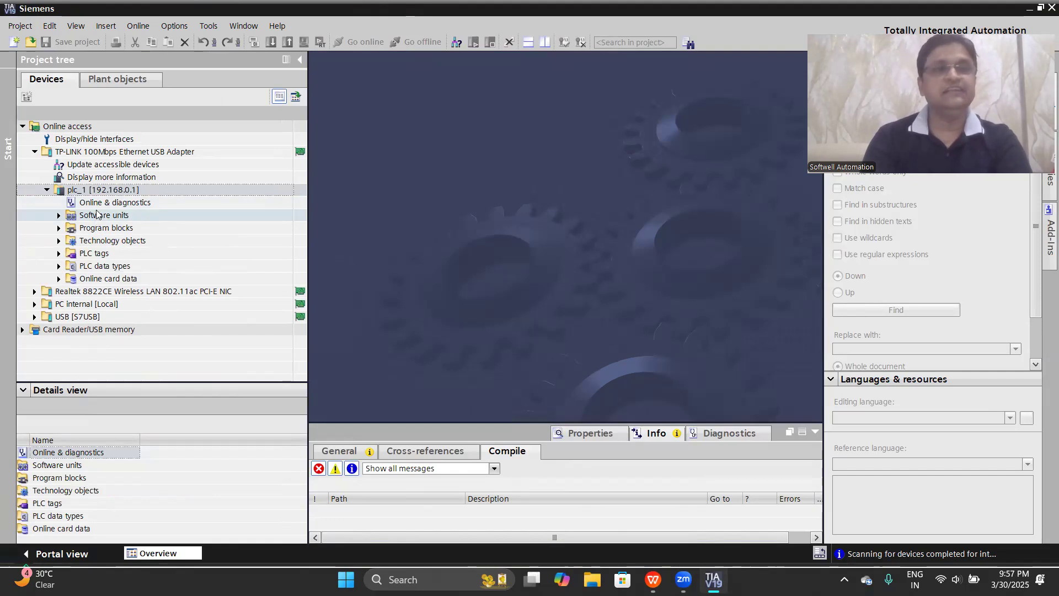
{"action": "left_click", "coordinate": [100, 205]}
{"action": "double_click", "coordinate": [101, 205]}
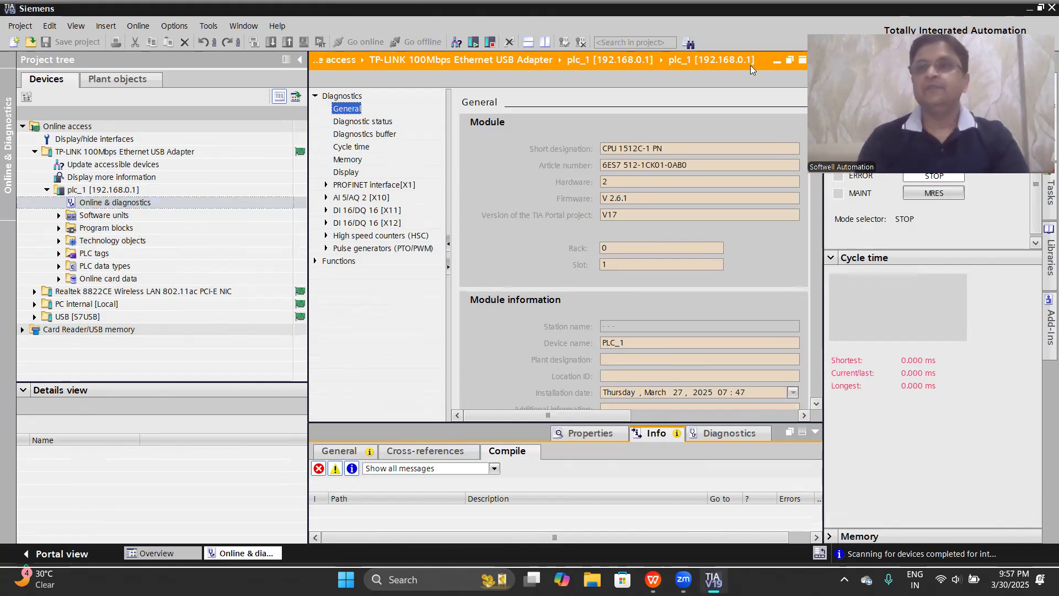
Restart TIA Portal V19 and create a new project named Project1236
{"action": "left_click", "coordinate": [1051, 7]}
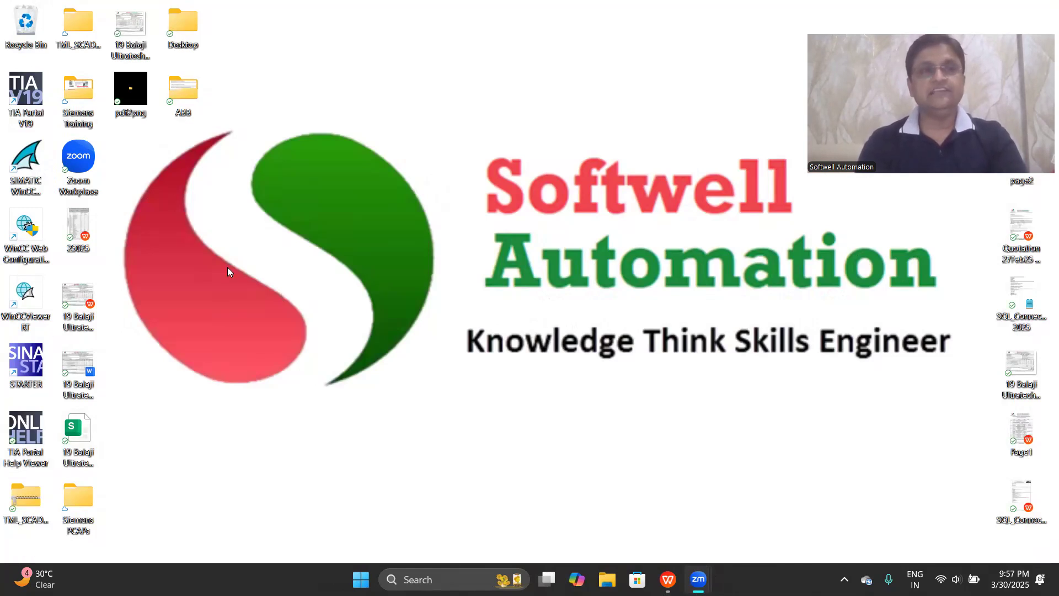
{"action": "double_click", "coordinate": [38, 100]}
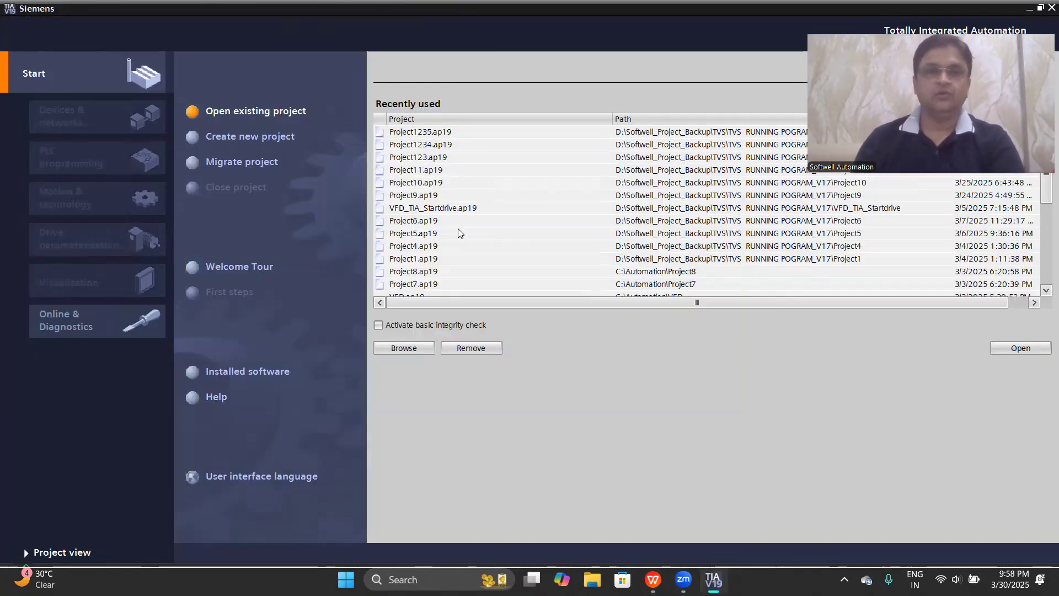
{"action": "left_click", "coordinate": [256, 140]}
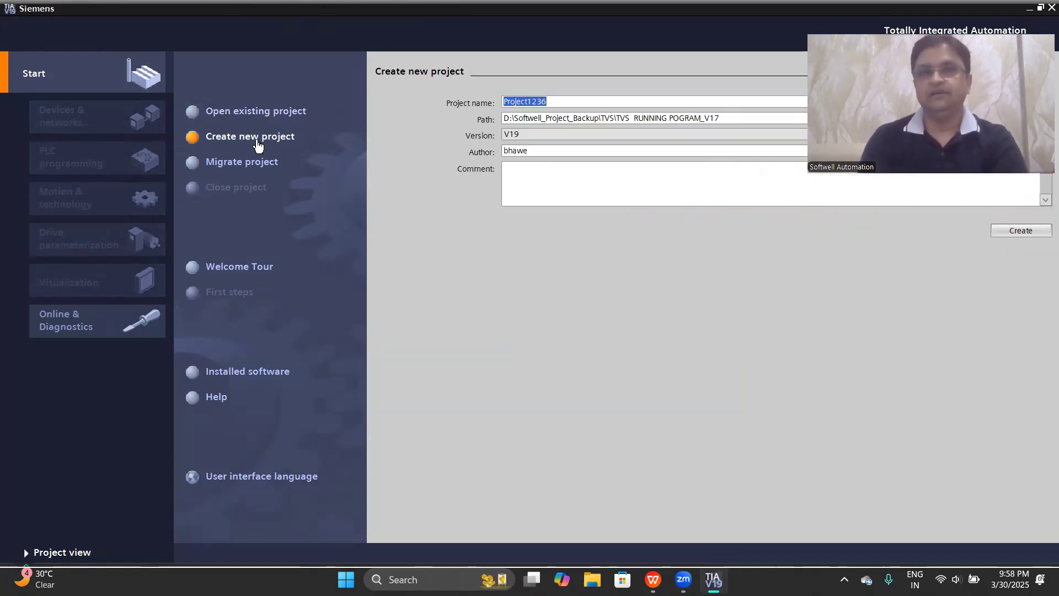
{"action": "left_click", "coordinate": [1012, 233]}
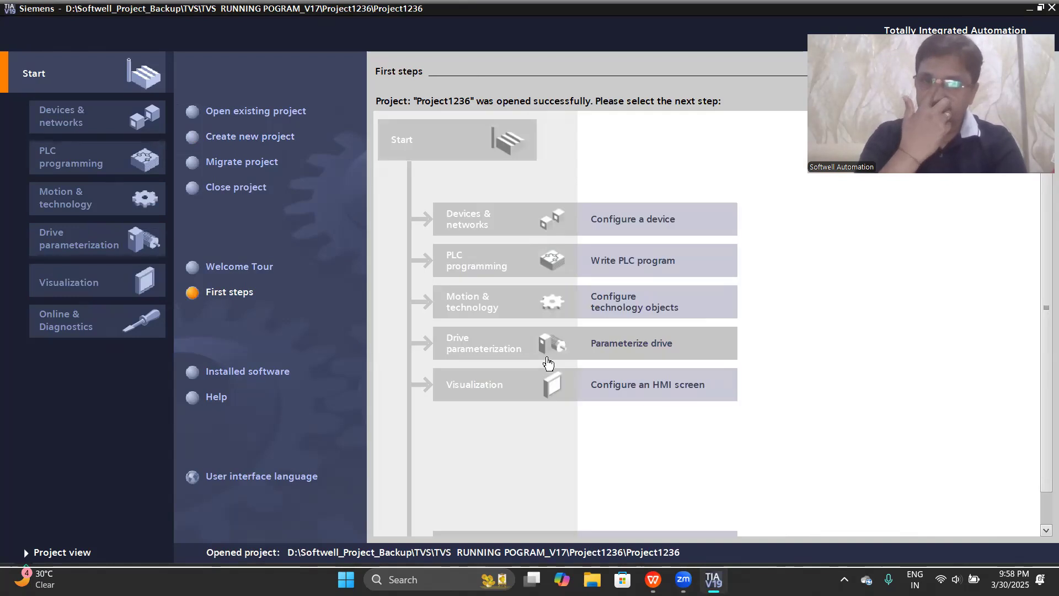
Add a SIMATIC S7-1500 CPU 1512C-1 PN with article number 6ES7 512-1CK01-0AB0 and version V2.6 to the project as PLC_1
{"action": "left_click", "coordinate": [646, 220]}
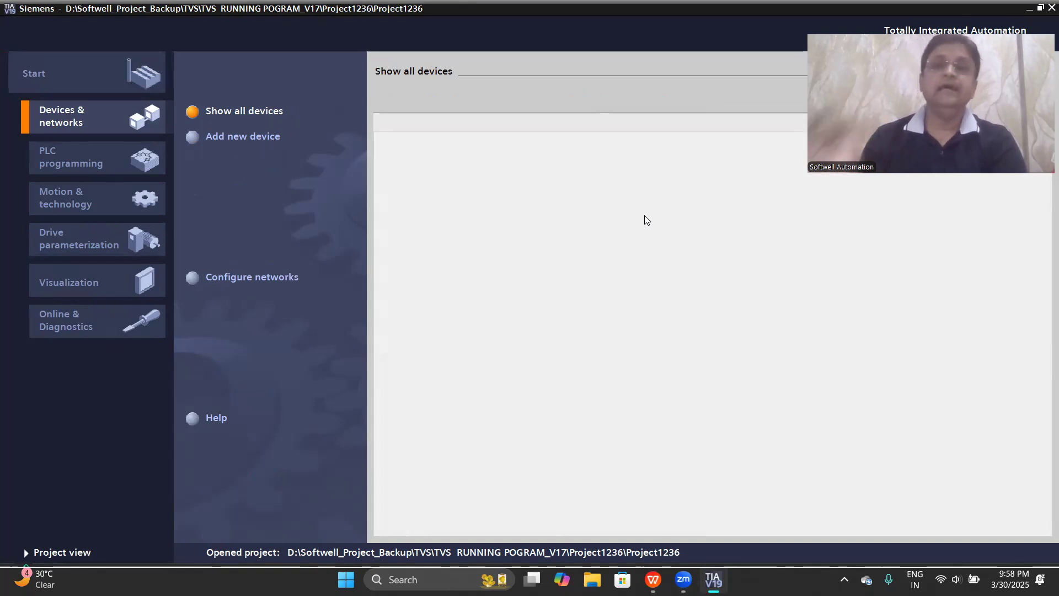
{"action": "left_click", "coordinate": [220, 138]}
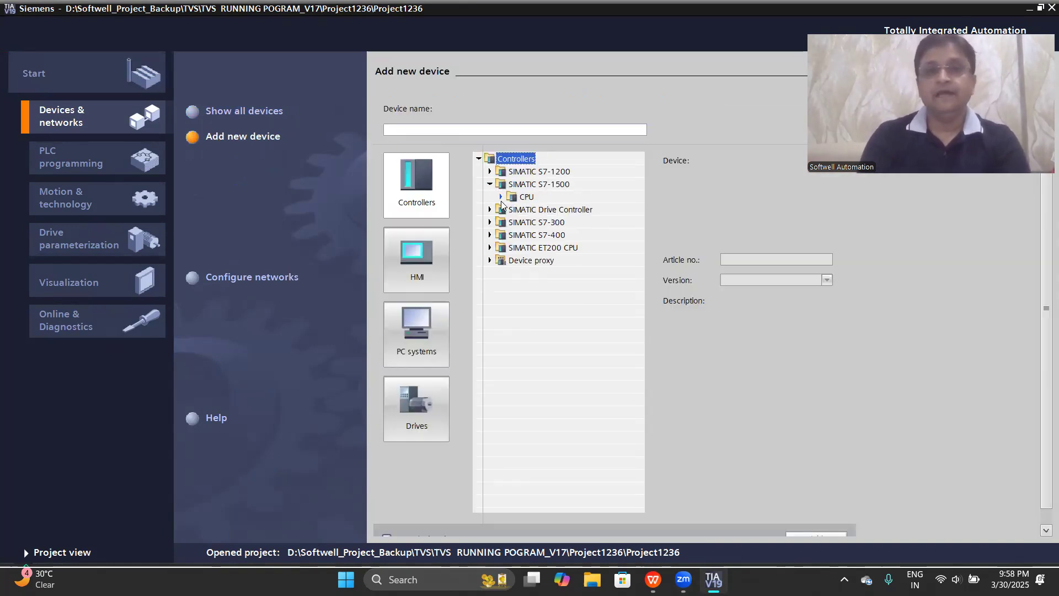
{"action": "left_click", "coordinate": [501, 198]}
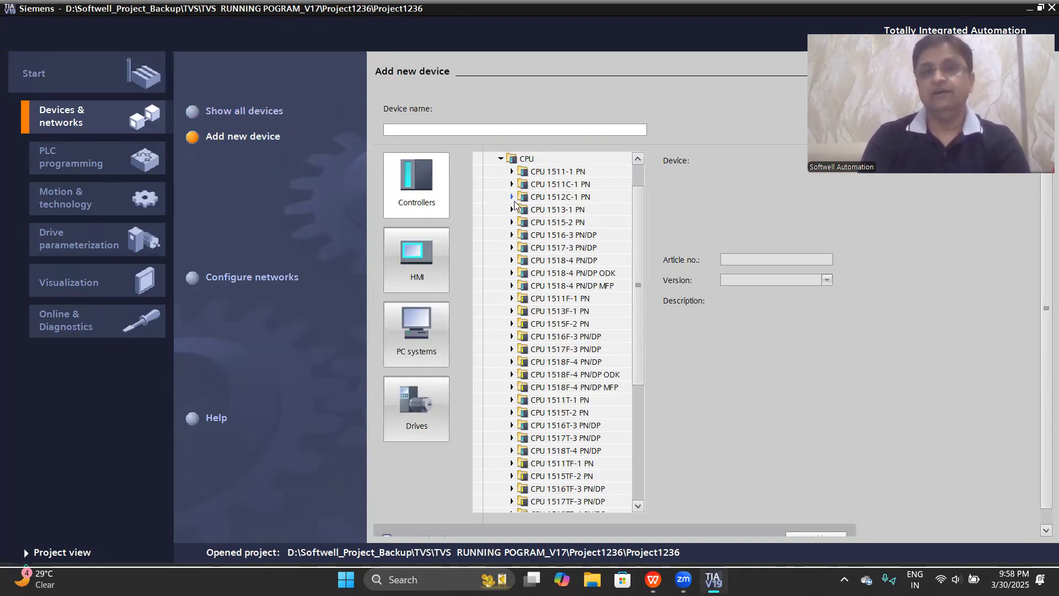
{"action": "left_click", "coordinate": [511, 197]}
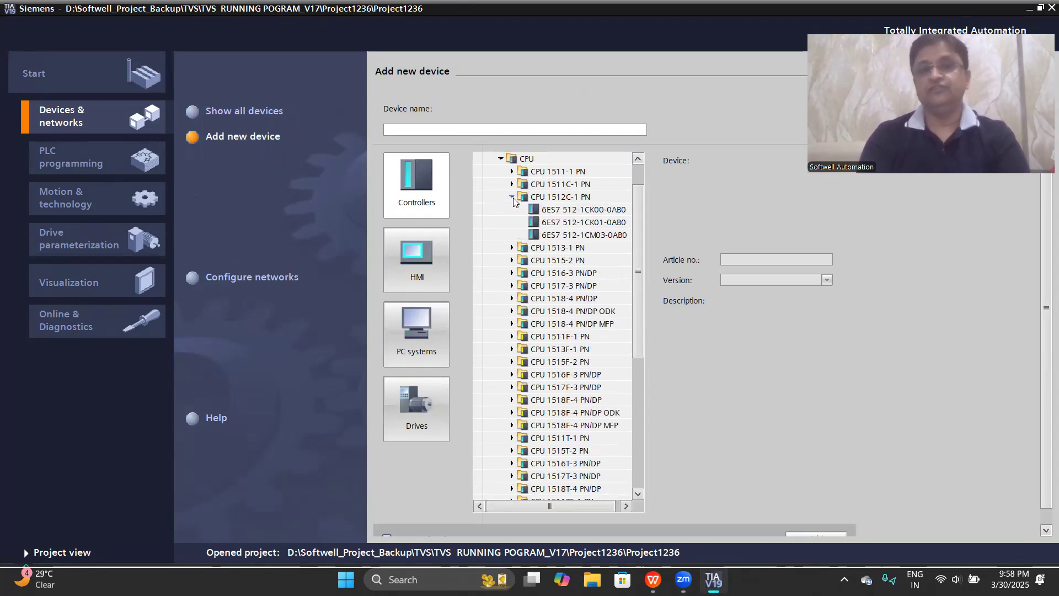
{"action": "left_click", "coordinate": [601, 223]}
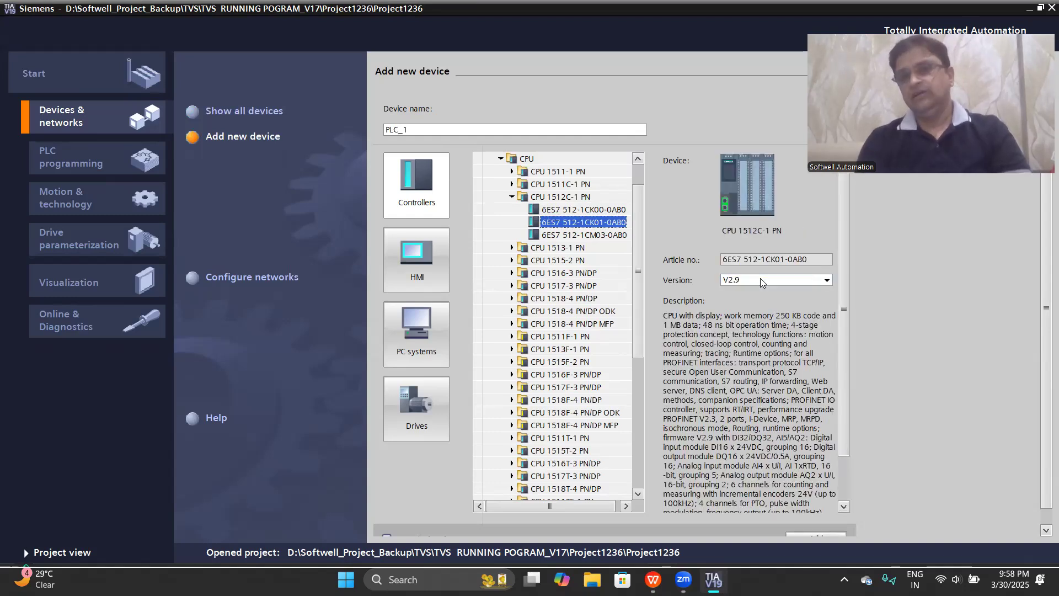
{"action": "left_click", "coordinate": [761, 280]}
{"action": "left_click", "coordinate": [749, 305]}
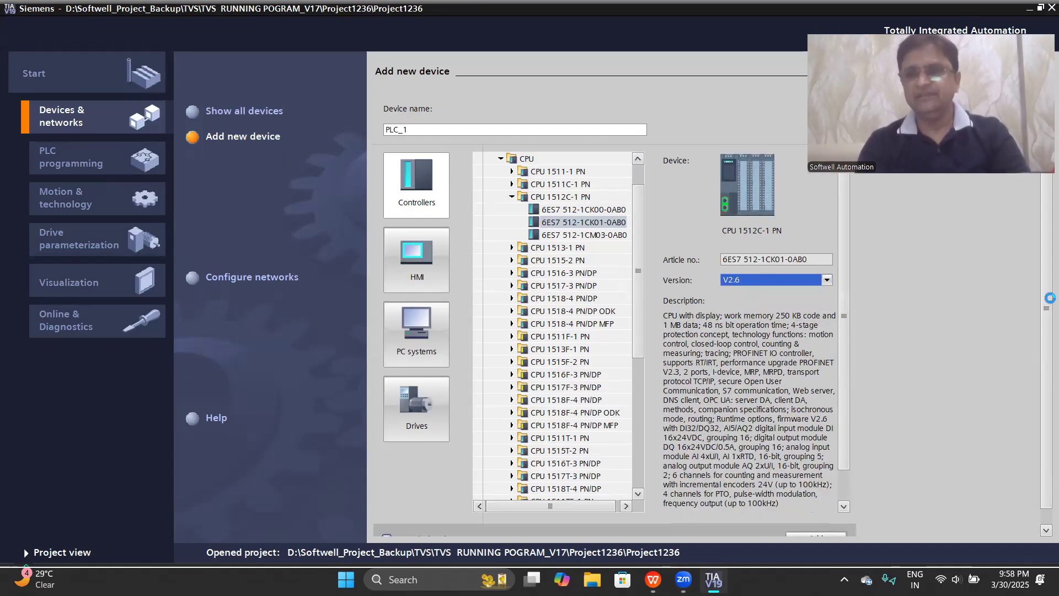
{"action": "scroll", "coordinate": [1038, 290], "scroll_direction": "down", "scroll_amount": 1}
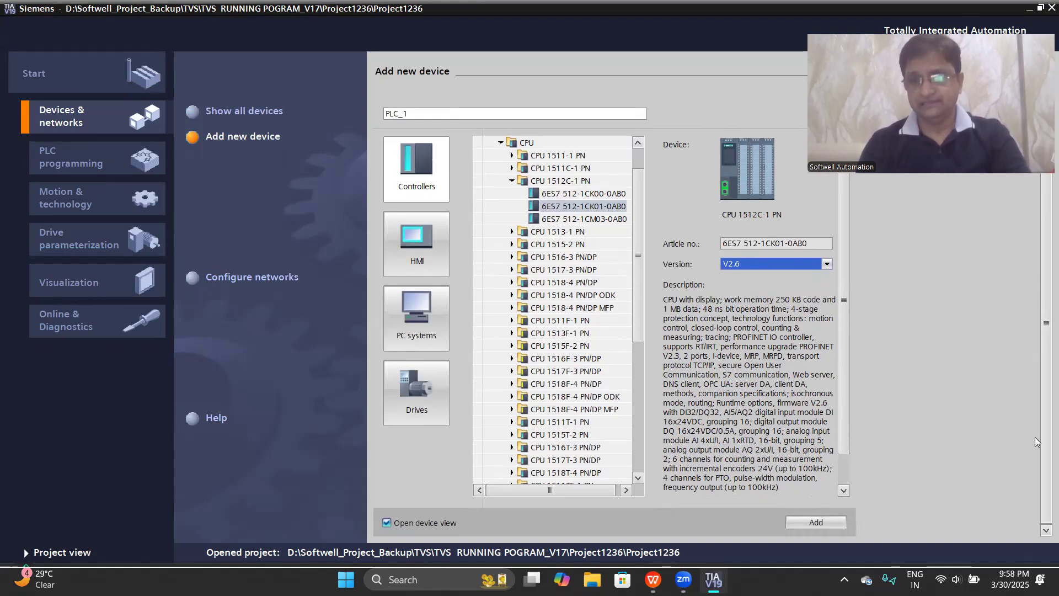
{"action": "left_click", "coordinate": [808, 522]}
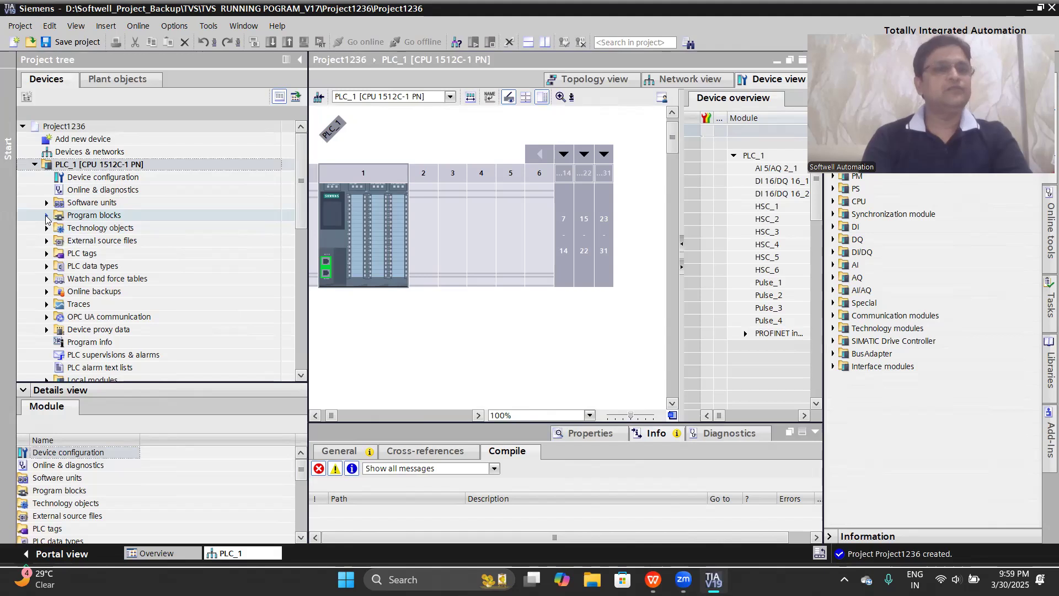
Expand PLC_1's program blocks and start downloading PLC_1 to the device at 192.168.0.1 over the TP-LINK 100Mbps Ethernet USB Adapter
{"action": "left_click", "coordinate": [46, 215]}
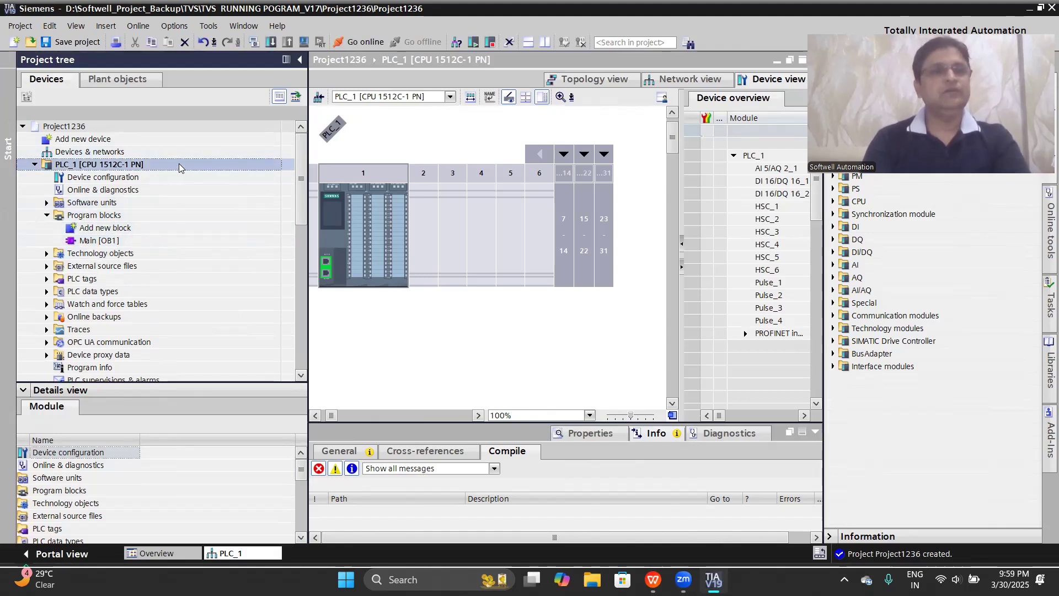
{"action": "left_click", "coordinate": [197, 215]}
{"action": "left_click", "coordinate": [151, 166]}
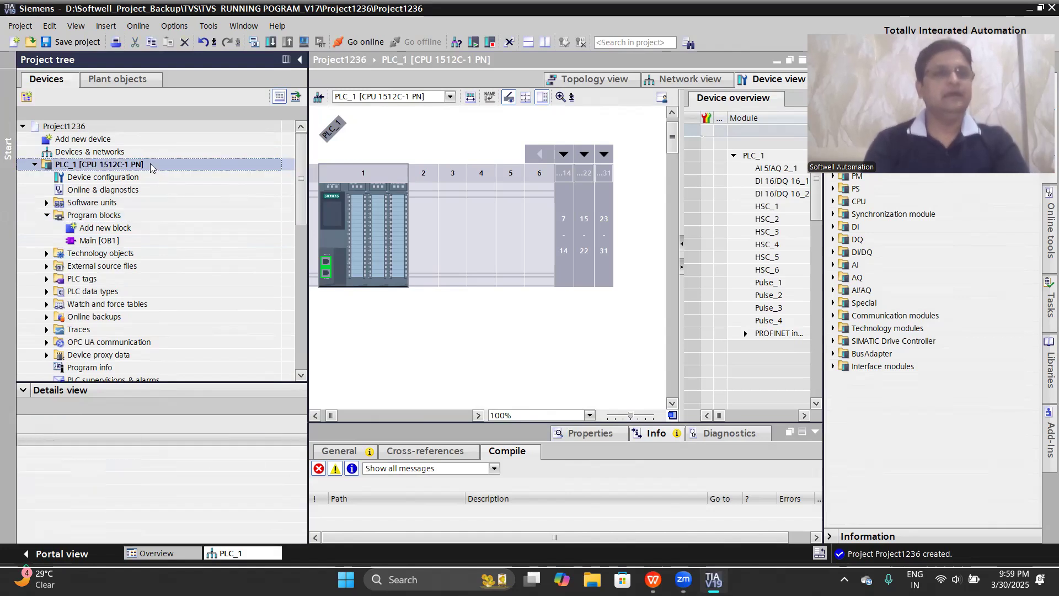
{"action": "key", "text": "ctrl+l"}
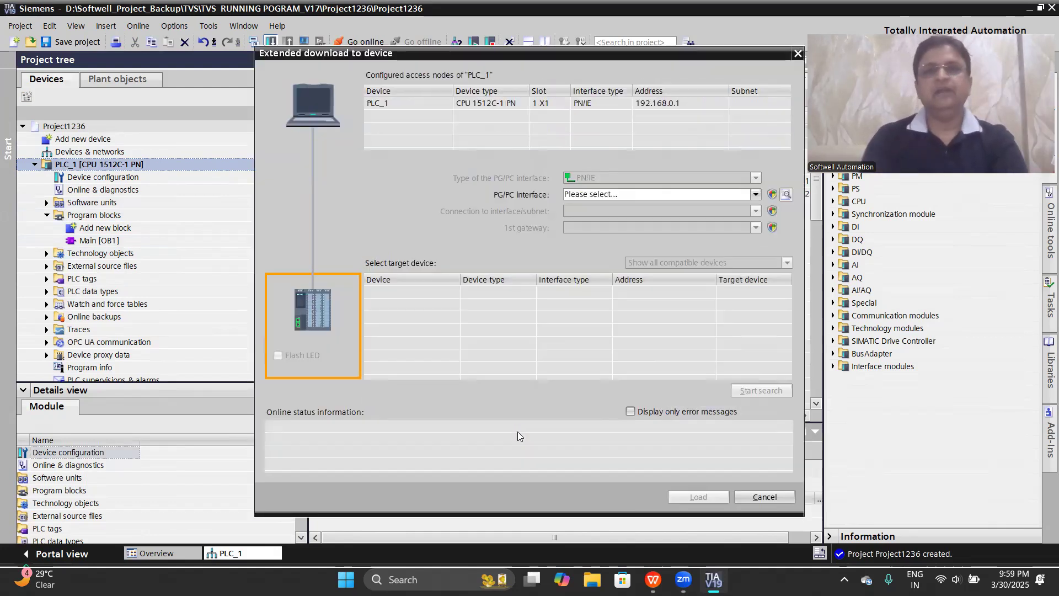
{"action": "left_click", "coordinate": [756, 195]}
{"action": "left_click", "coordinate": [666, 221]}
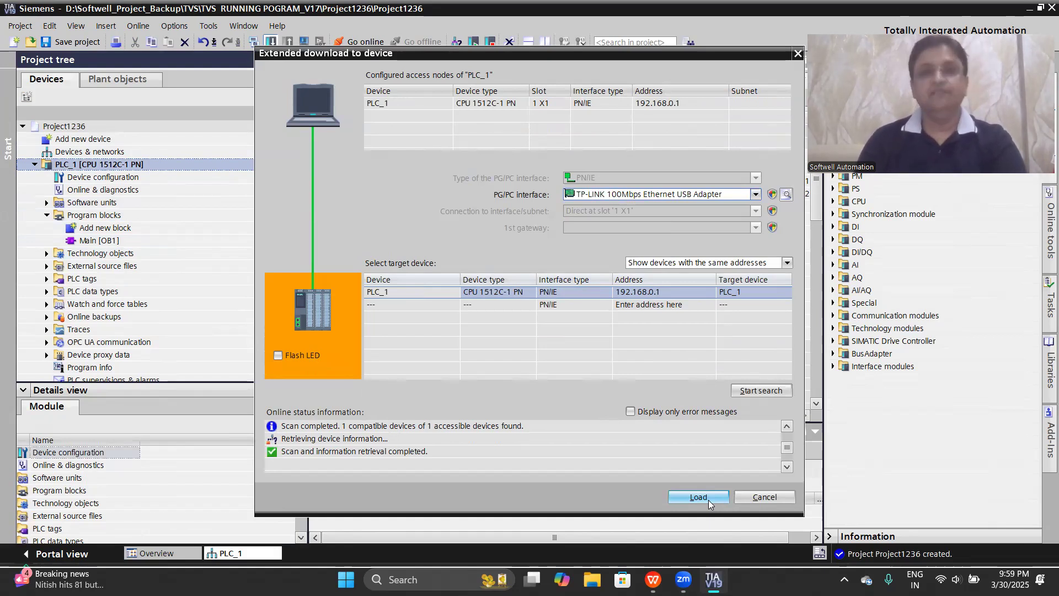
{"action": "left_click", "coordinate": [698, 497]}
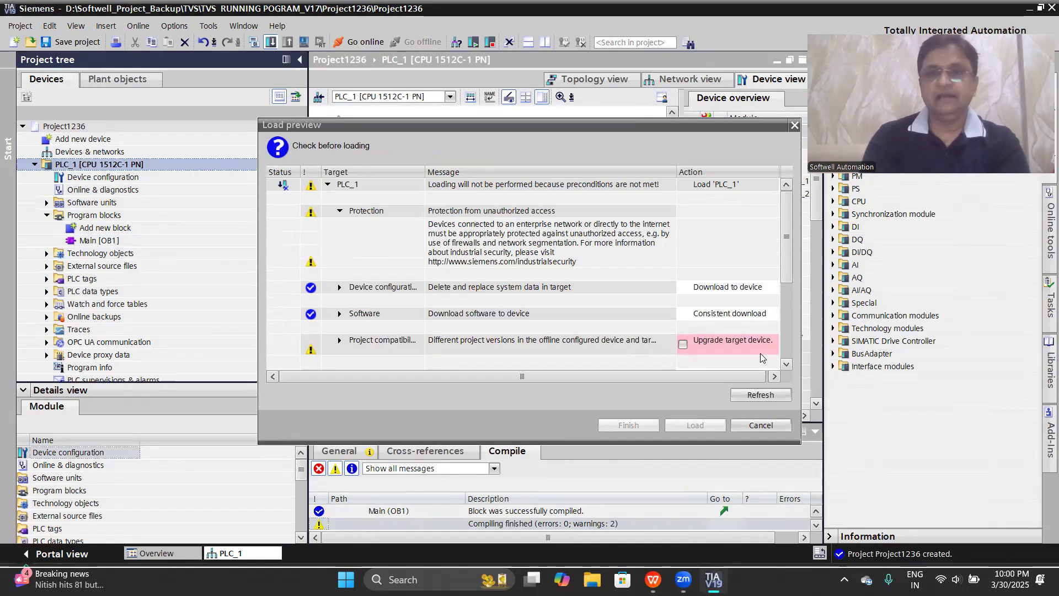
Approve upgrading the target device in the load preview and load the configuration and program into PLC_1
{"action": "left_click", "coordinate": [787, 365]}
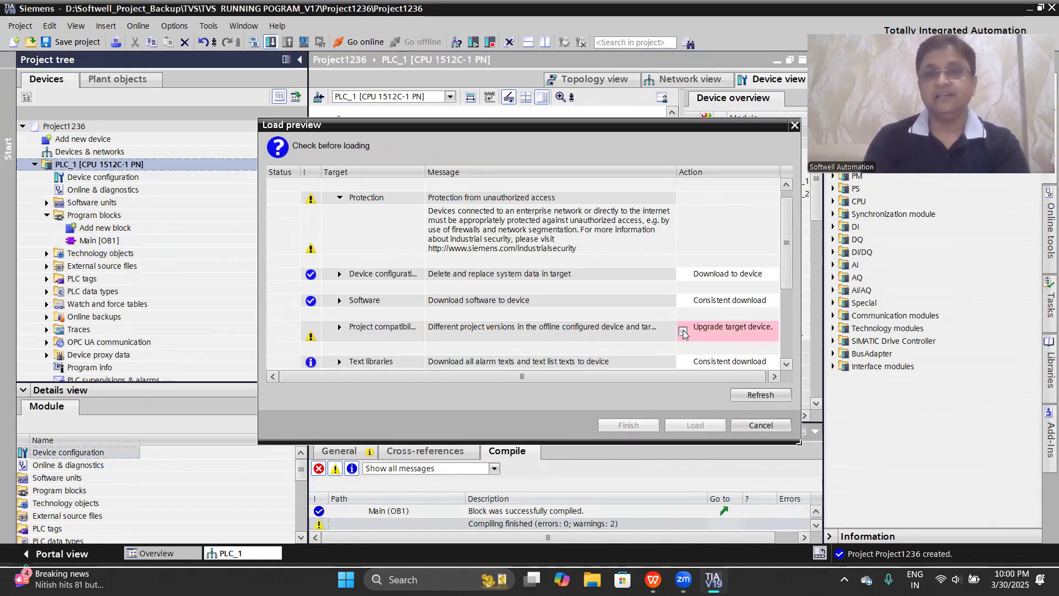
{"action": "left_click", "coordinate": [683, 330]}
{"action": "left_click", "coordinate": [696, 426]}
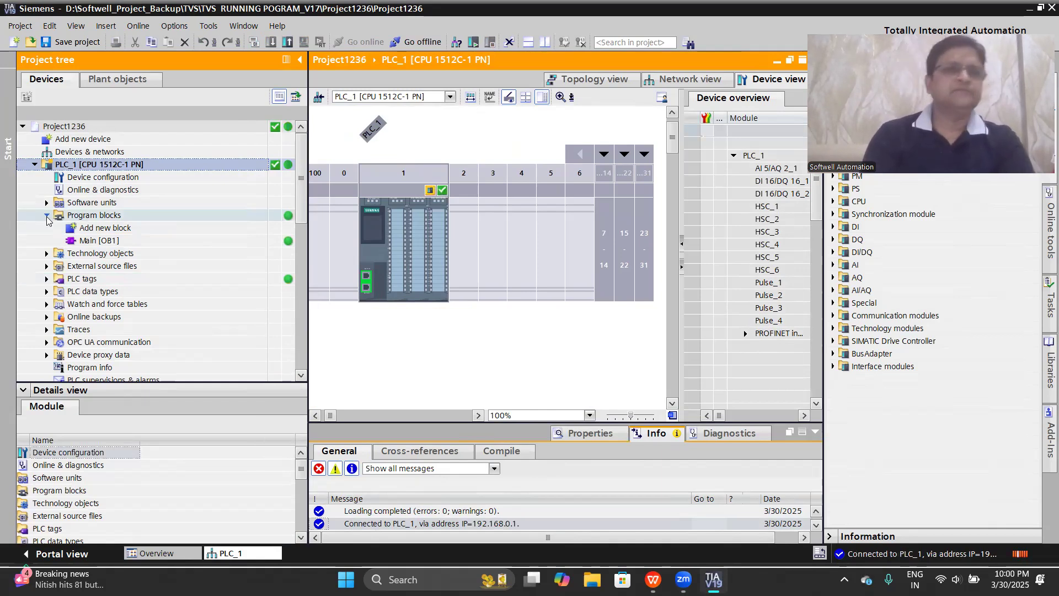
Add a LAD function block of type FC named Input_Mapping to PLC_1's program blocks
{"action": "double_click", "coordinate": [118, 228]}
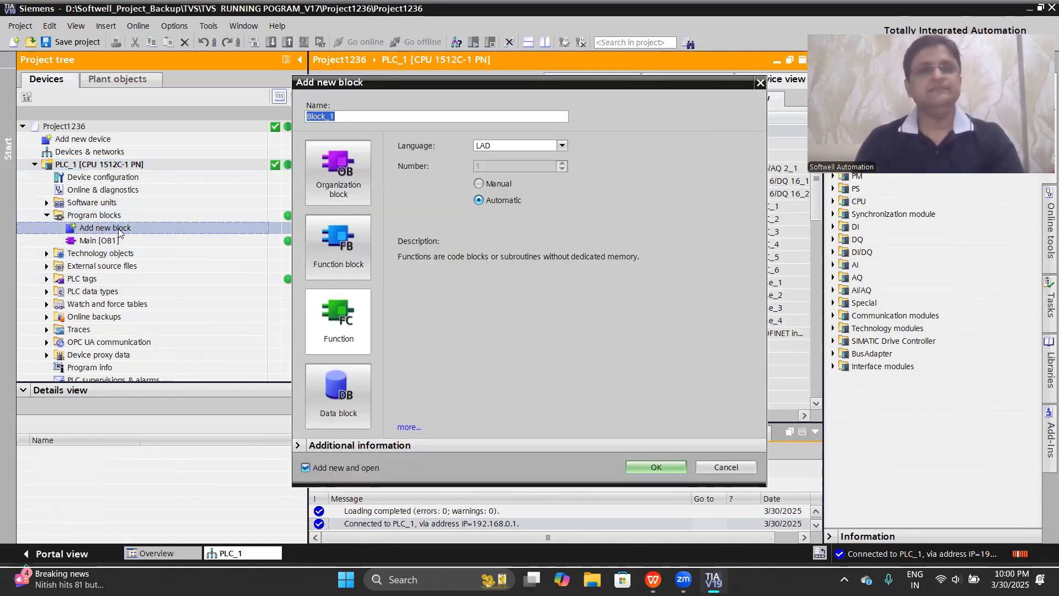
{"action": "left_click", "coordinate": [342, 331]}
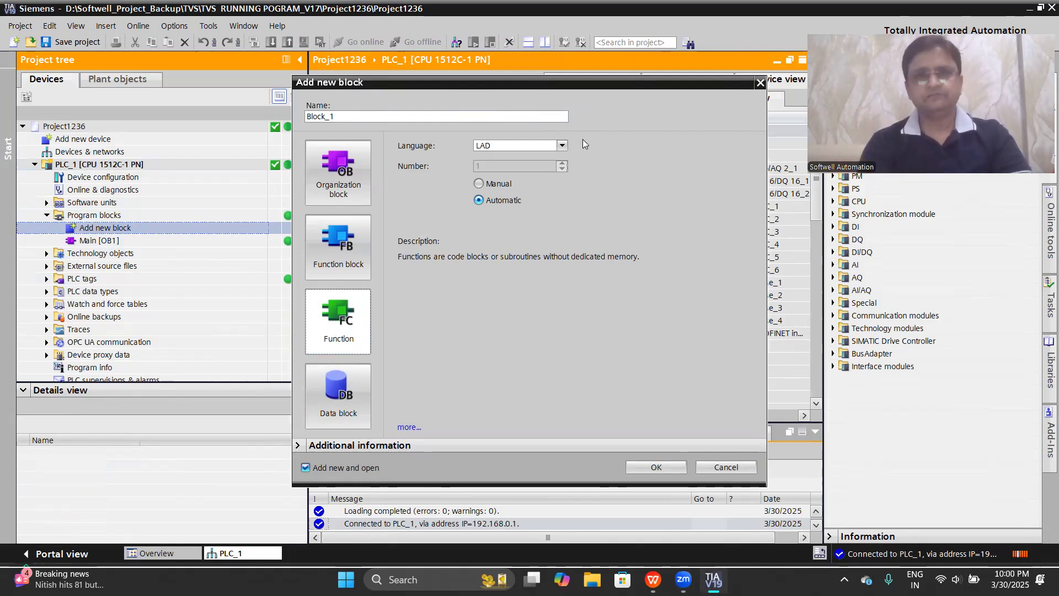
{"action": "left_click", "coordinate": [388, 115]}
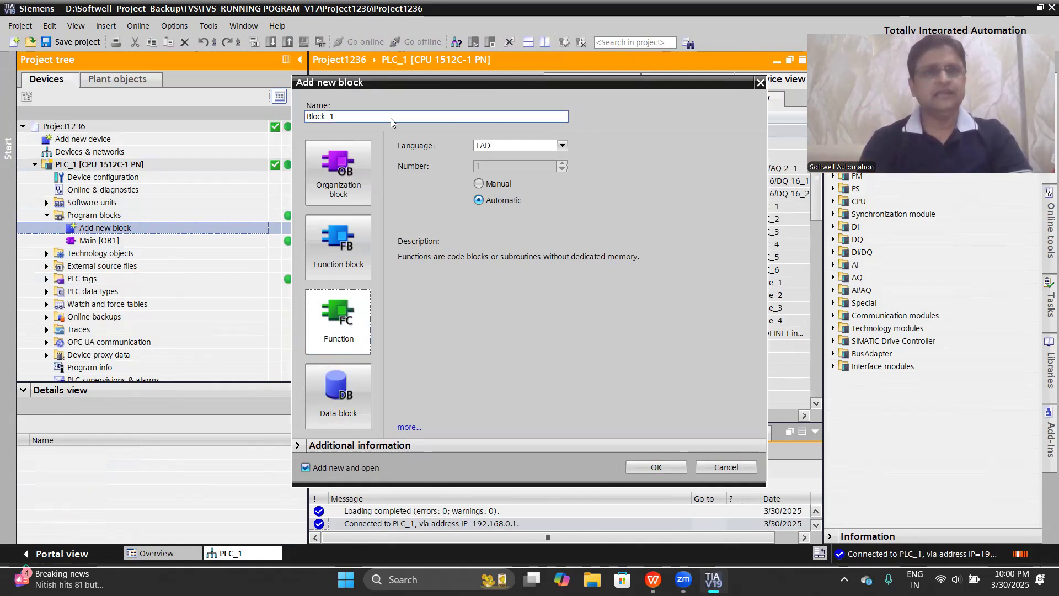
{"action": "left_click_drag", "start_coordinate": [390, 116], "coordinate": [307, 116]}
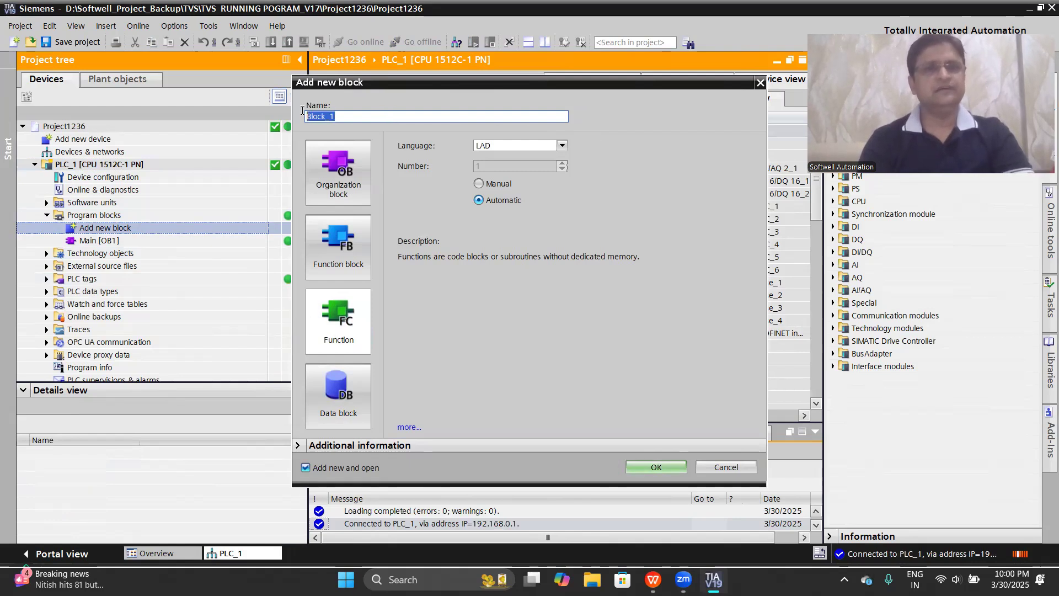
{"action": "key", "text": "BackSpace"}
{"action": "type", "text": "Inp"}
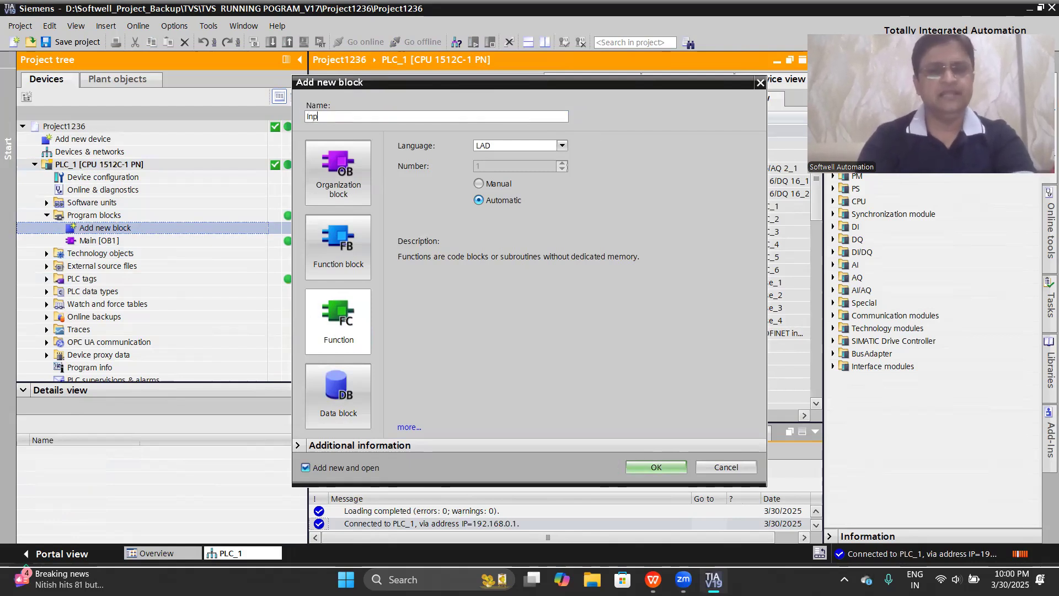
{"action": "type", "text": "ut"}
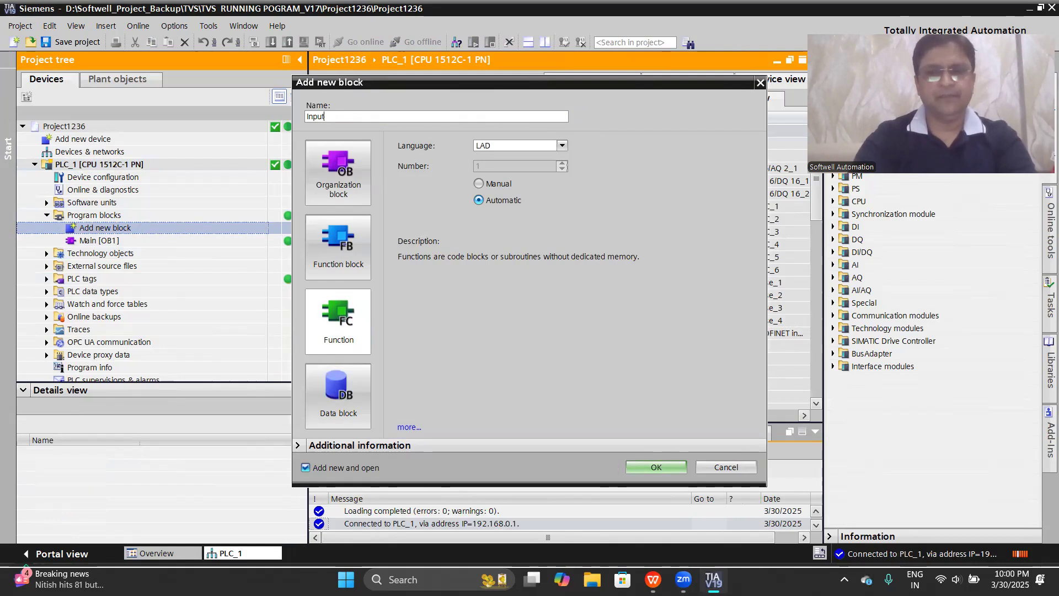
{"action": "type", "text": "_Mapping"}
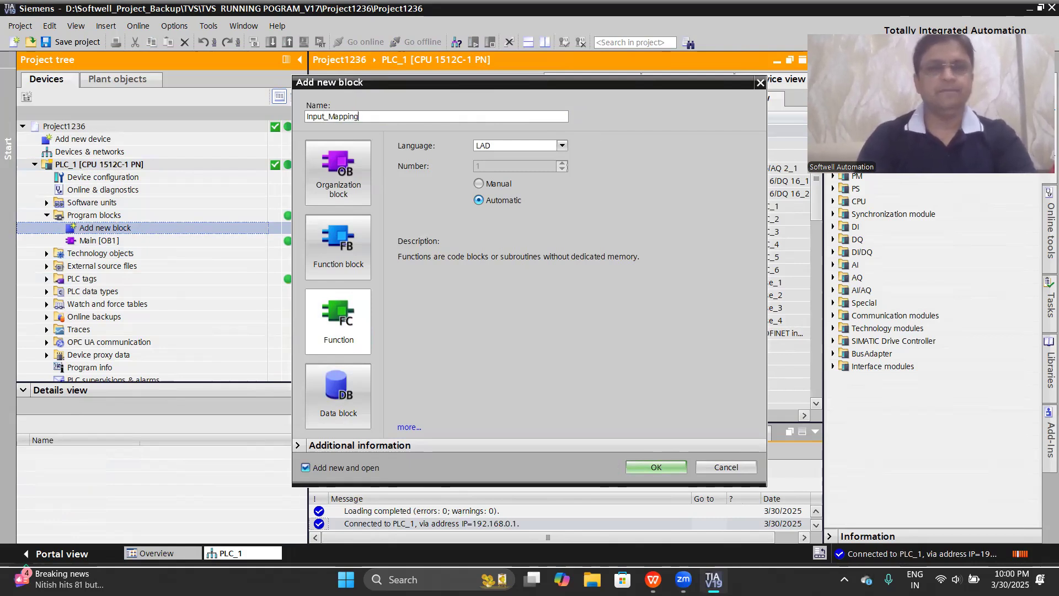
{"action": "key", "text": "Return"}
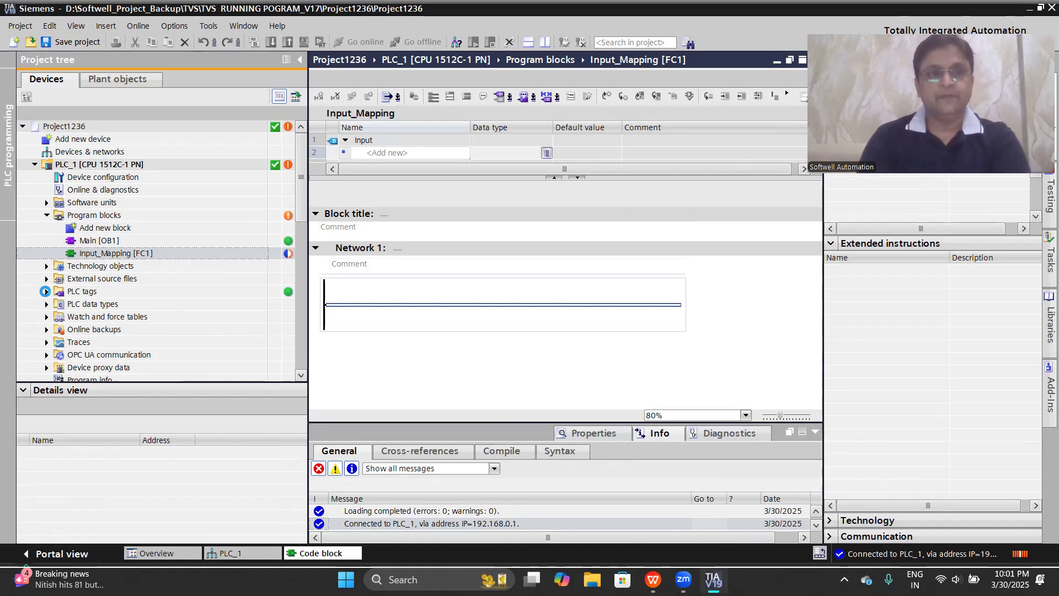
Add a new tag table under PLC_1's PLC tags, keeping its default name, and open it
{"action": "left_click", "coordinate": [46, 291]}
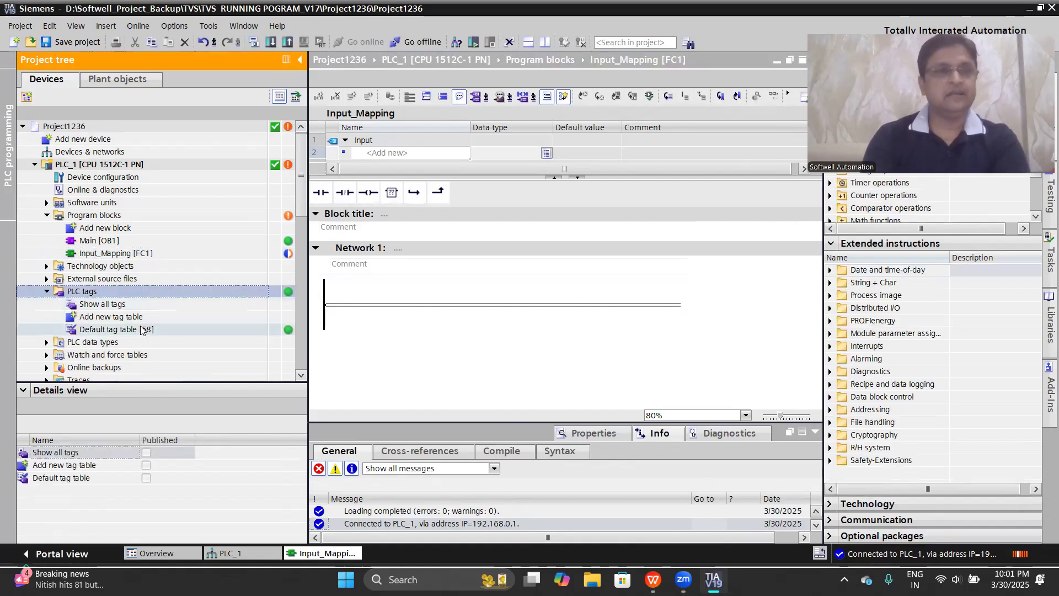
{"action": "left_click", "coordinate": [140, 320]}
{"action": "double_click", "coordinate": [140, 320]}
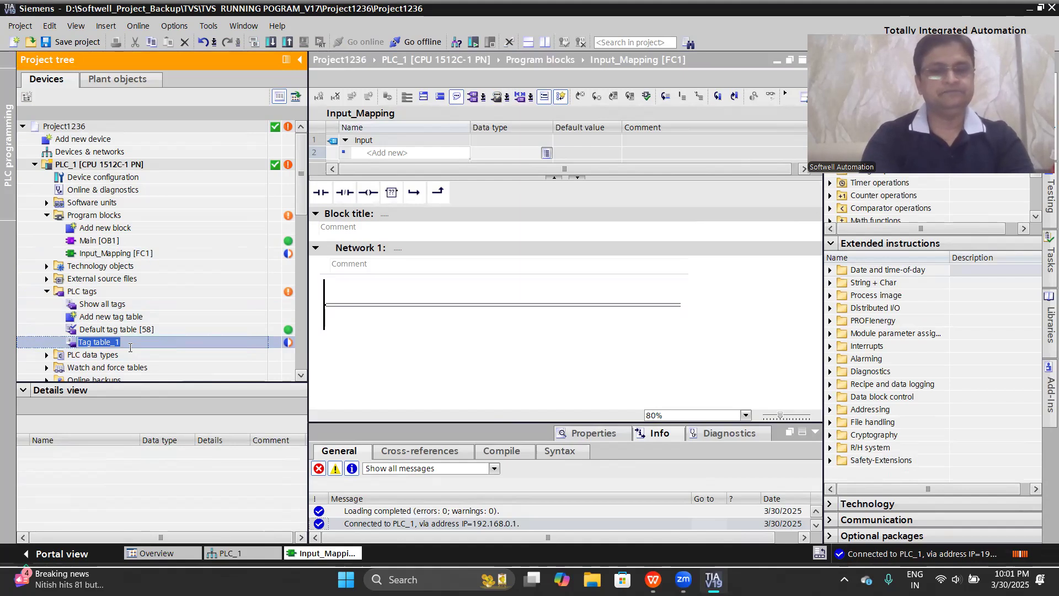
{"action": "key", "text": "Return"}
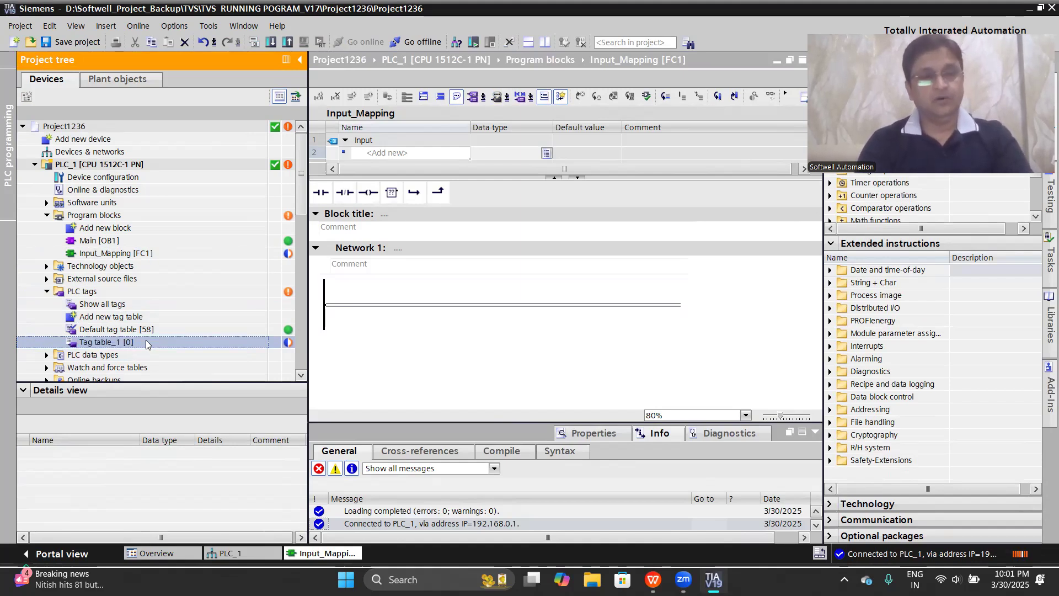
{"action": "double_click", "coordinate": [146, 341]}
{"action": "right_click", "coordinate": [145, 341]}
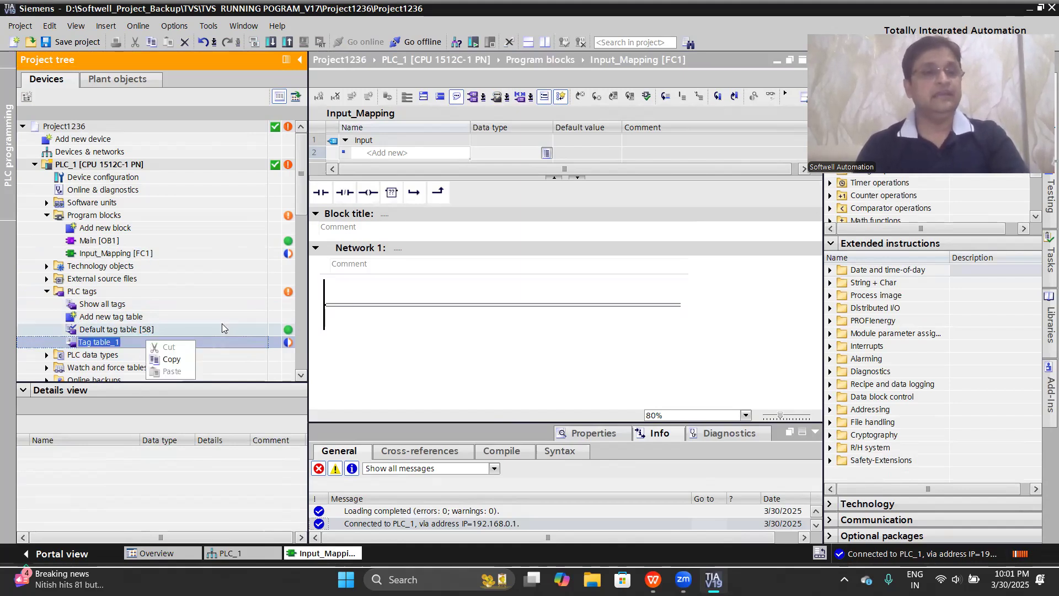
{"action": "left_click", "coordinate": [197, 305]}
{"action": "double_click", "coordinate": [135, 341]}
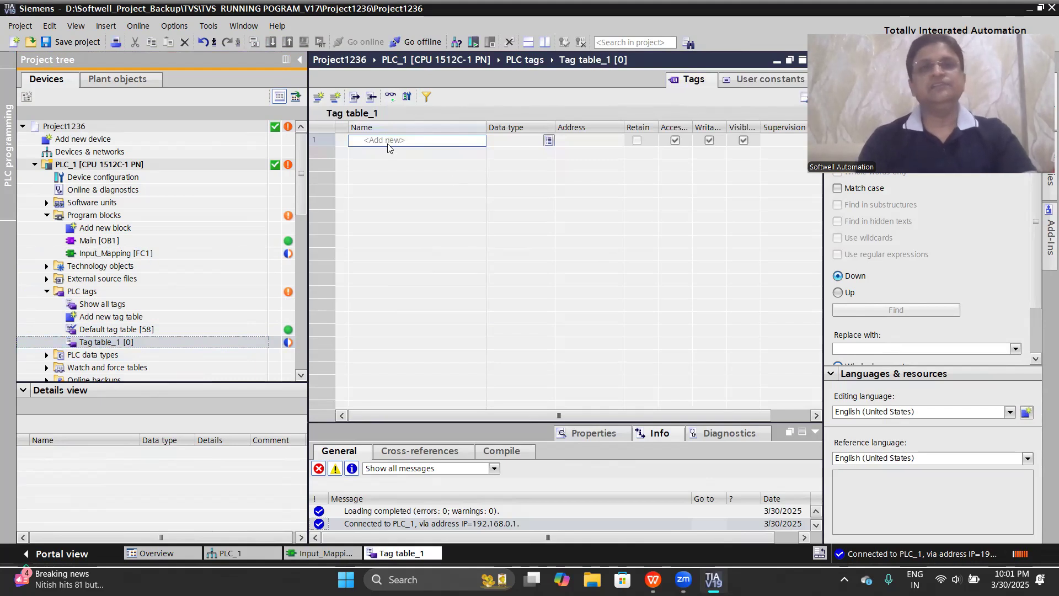
Create a tag named Emg_Stop in the first row of Tag table_1
{"action": "left_click", "coordinate": [389, 141]}
{"action": "type", "text": "E"}
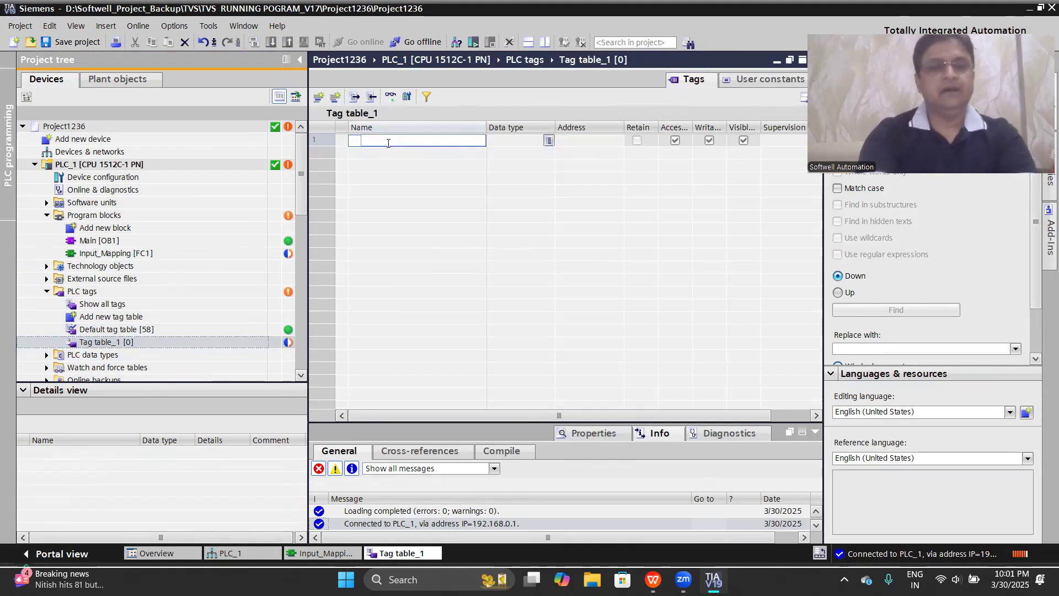
{"action": "type", "text": "mg"}
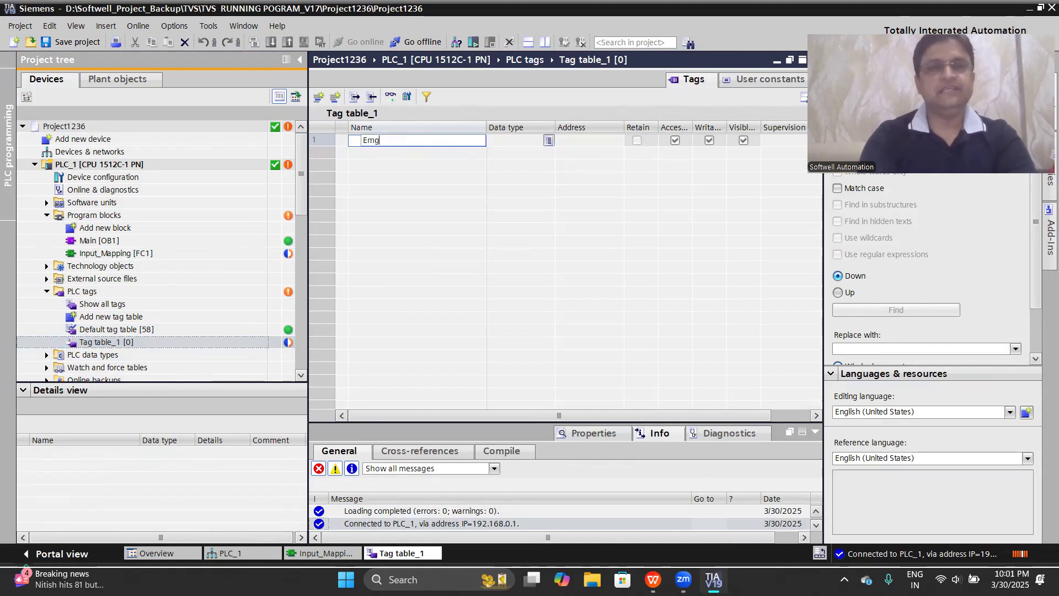
{"action": "type", "text": "_"}
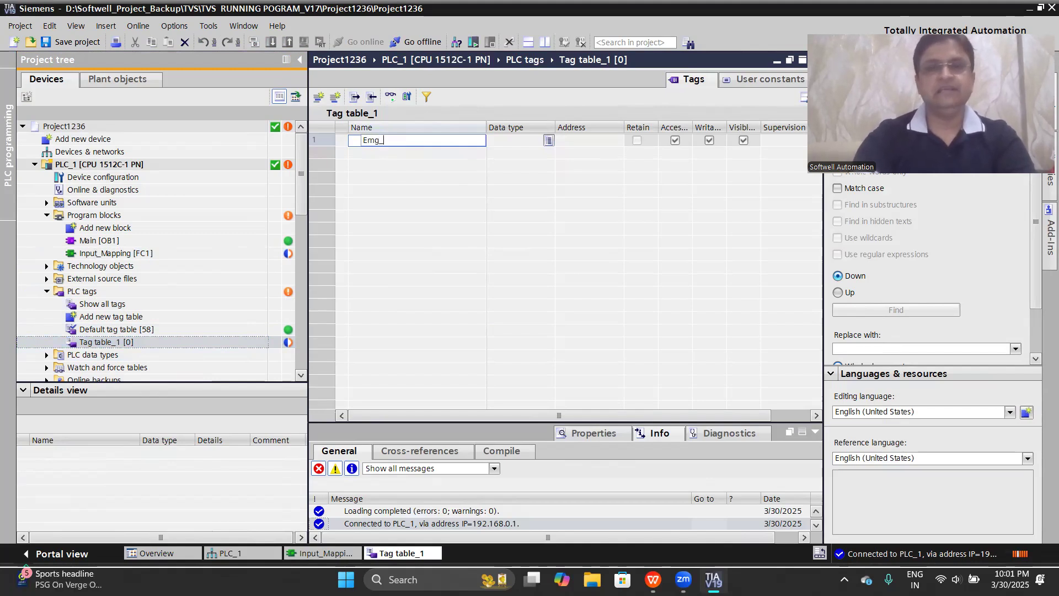
{"action": "type", "text": "St"}
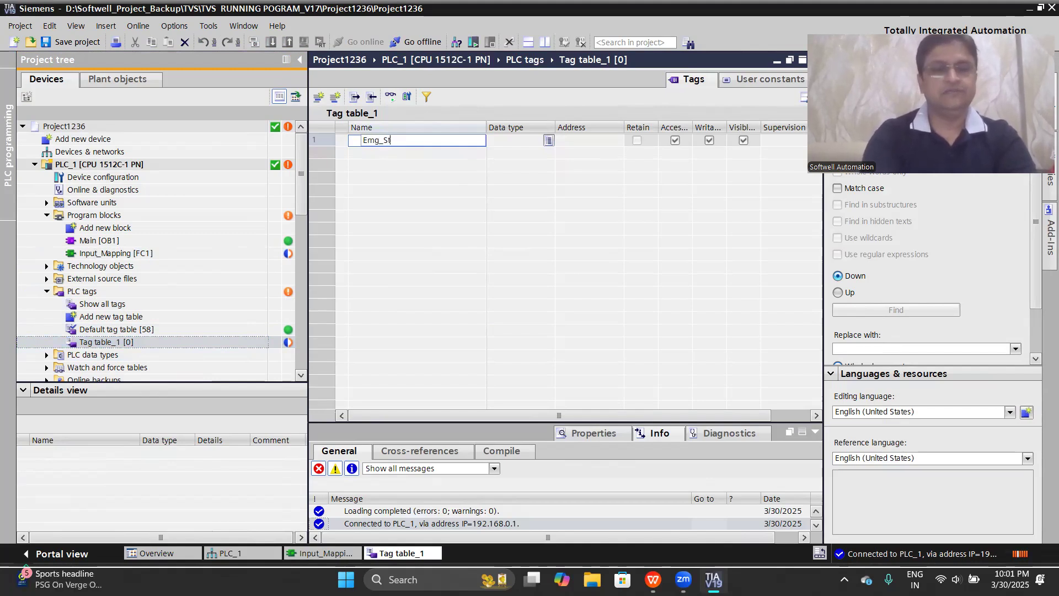
{"action": "type", "text": "op"}
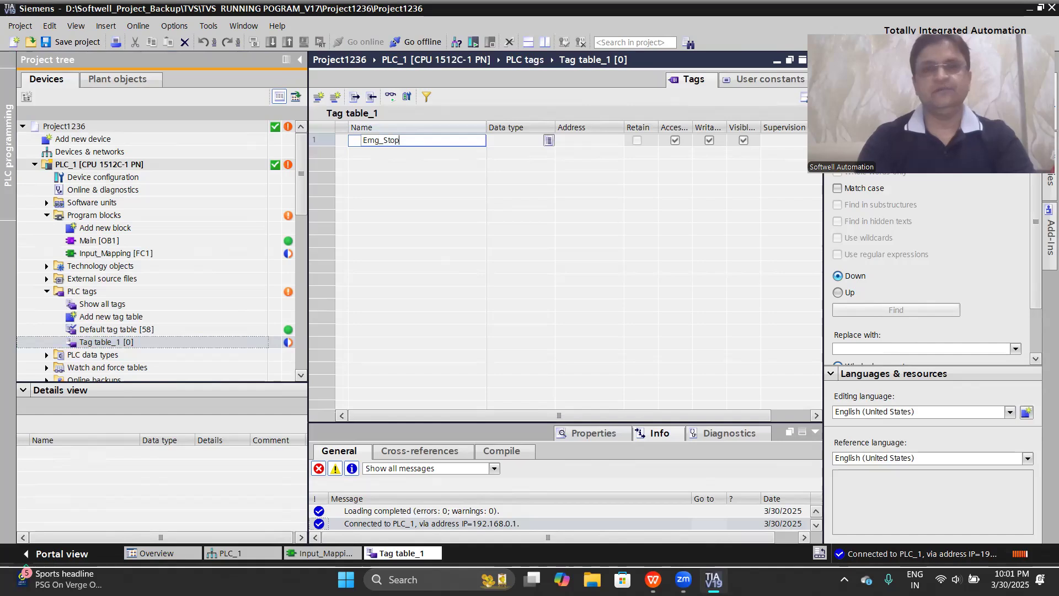
{"action": "key", "text": "Return"}
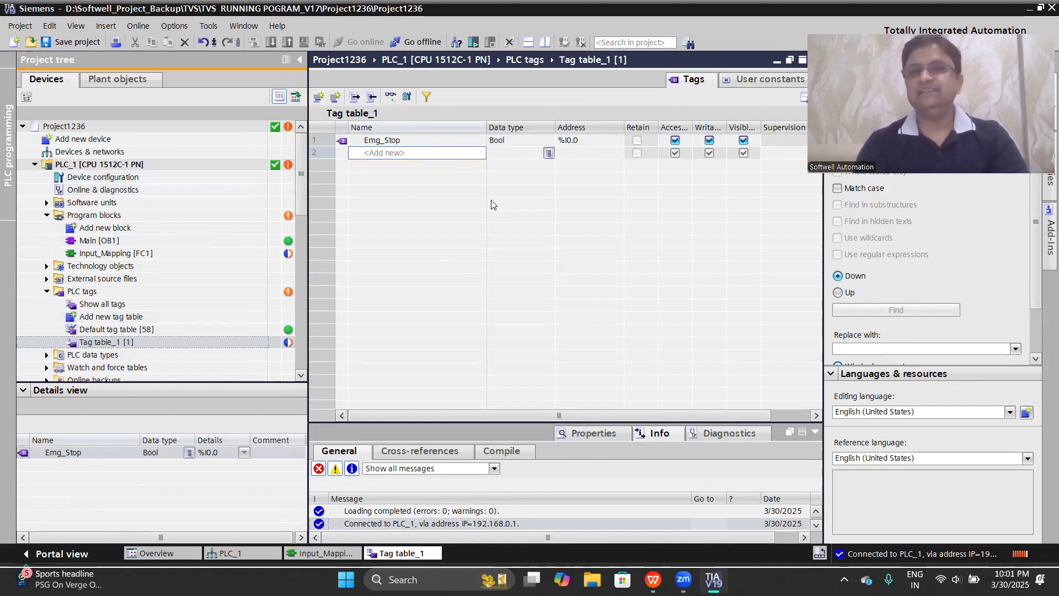
Look up the input addresses in the IO tags of the DI 16/DQ 16_1 module in PLC_1's device configuration
{"action": "left_click", "coordinate": [577, 145]}
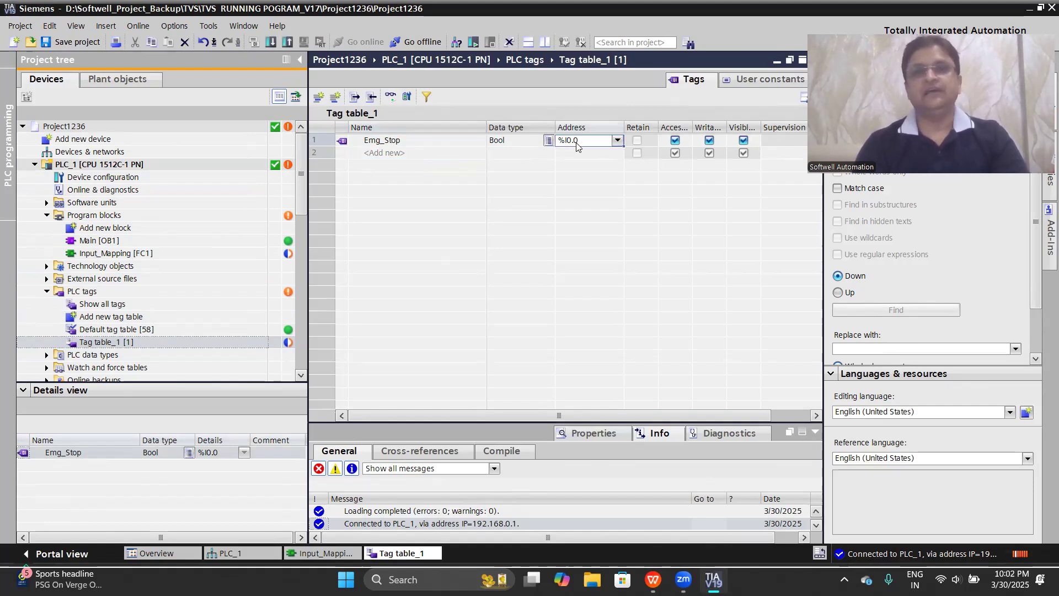
{"action": "double_click", "coordinate": [114, 179]}
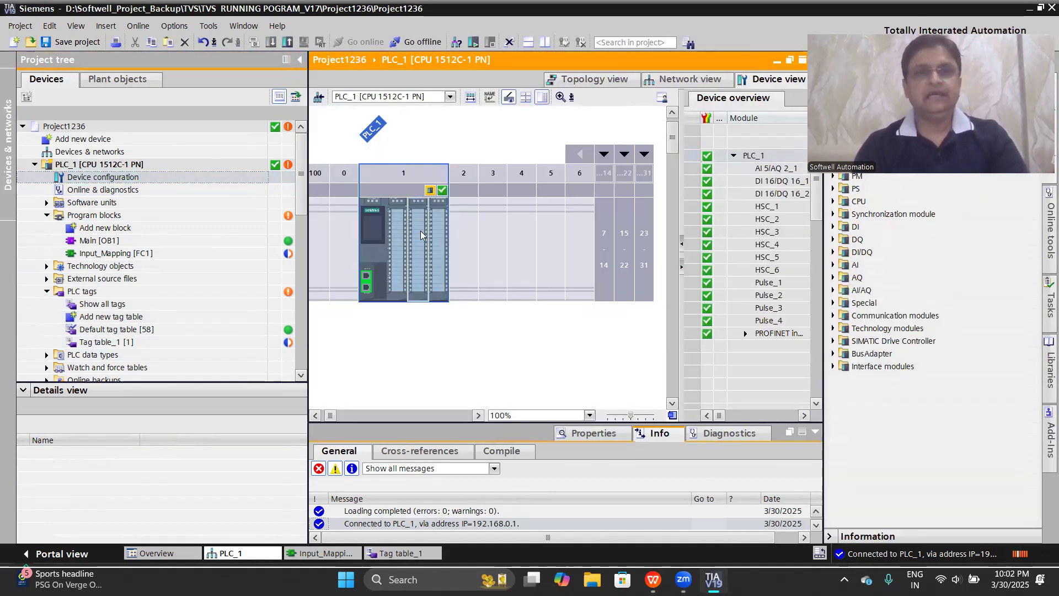
{"action": "left_click", "coordinate": [420, 230]}
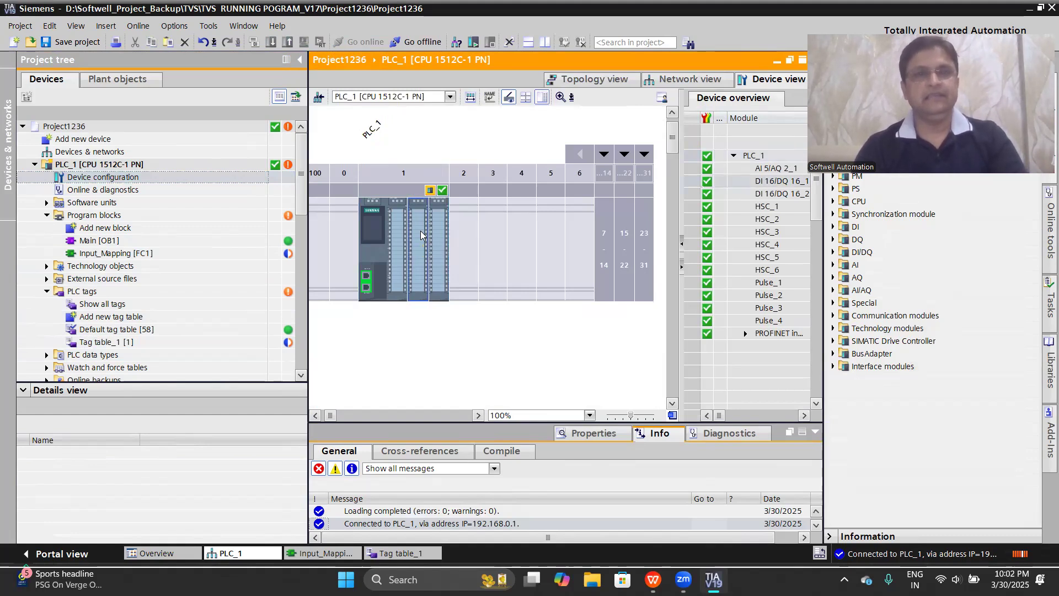
{"action": "left_click", "coordinate": [396, 225]}
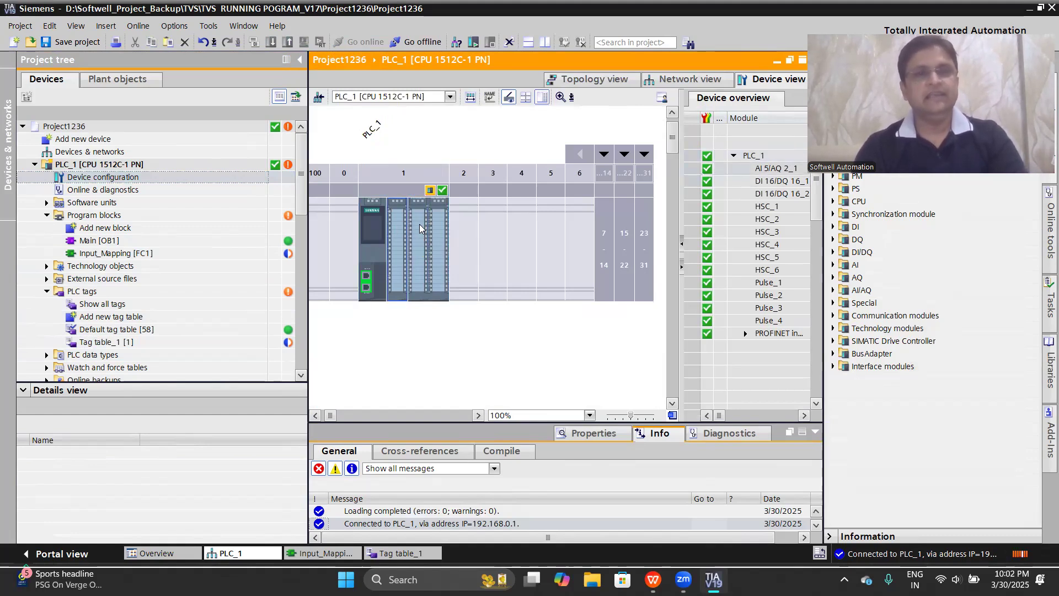
{"action": "left_click", "coordinate": [418, 224]}
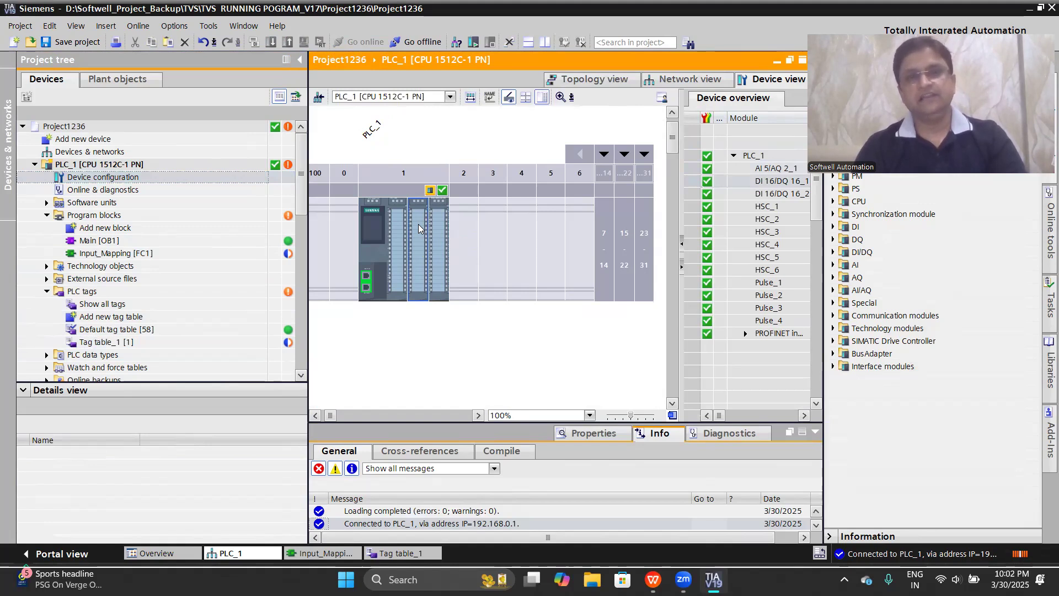
{"action": "double_click", "coordinate": [418, 224]}
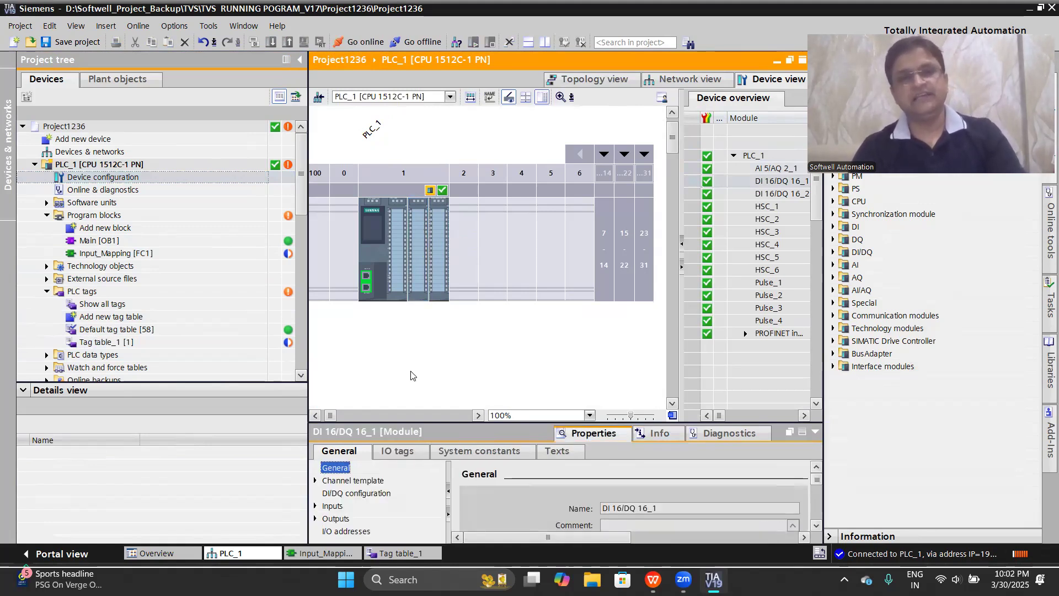
{"action": "left_click", "coordinate": [400, 455]}
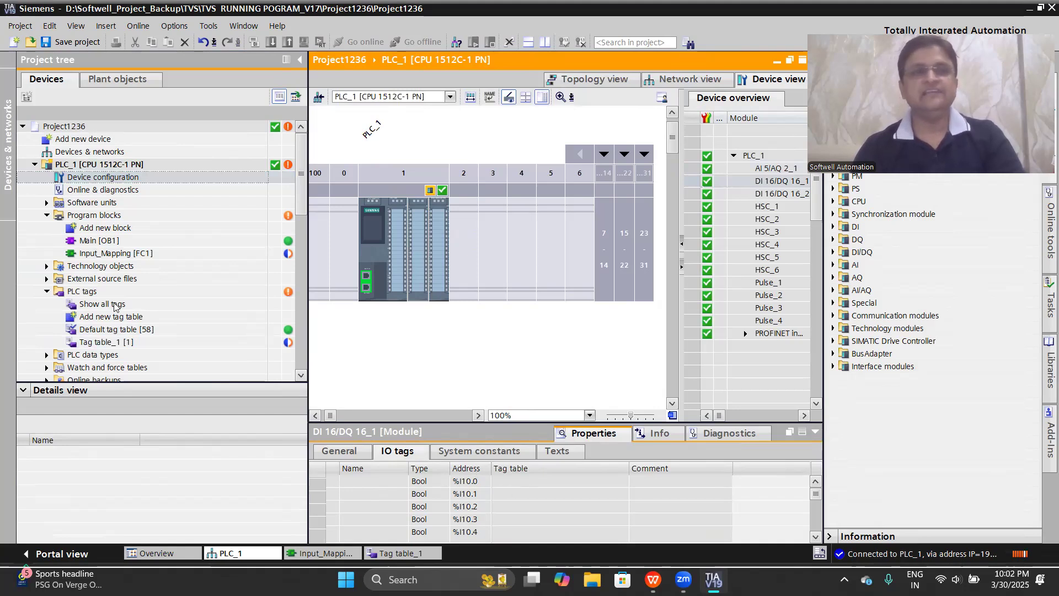
Set the address of the Emg_Stop tag in Tag table_1 to %I10.0
{"action": "double_click", "coordinate": [120, 343]}
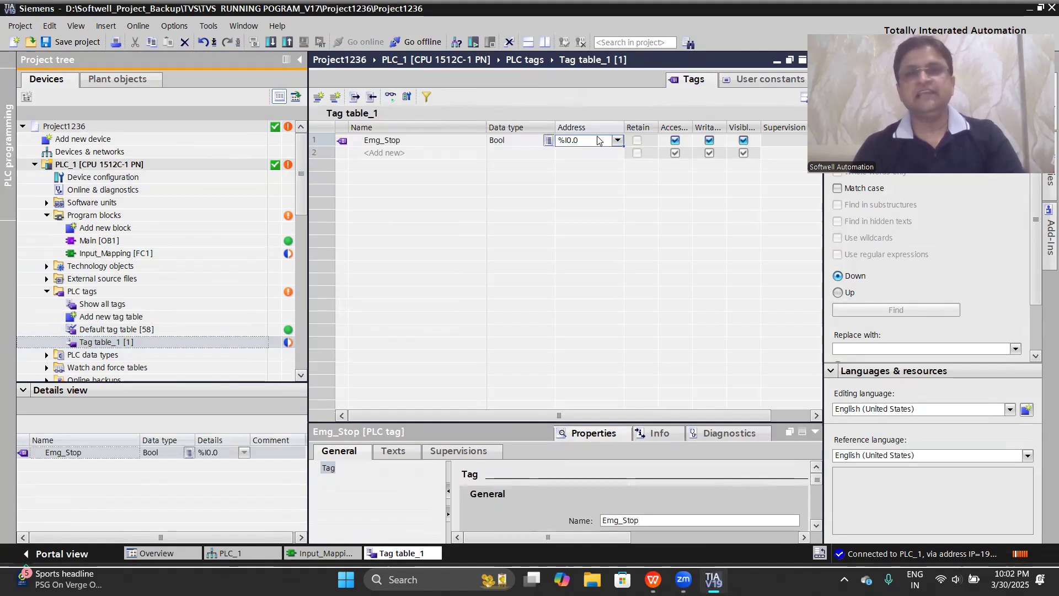
{"action": "left_click", "coordinate": [597, 141]}
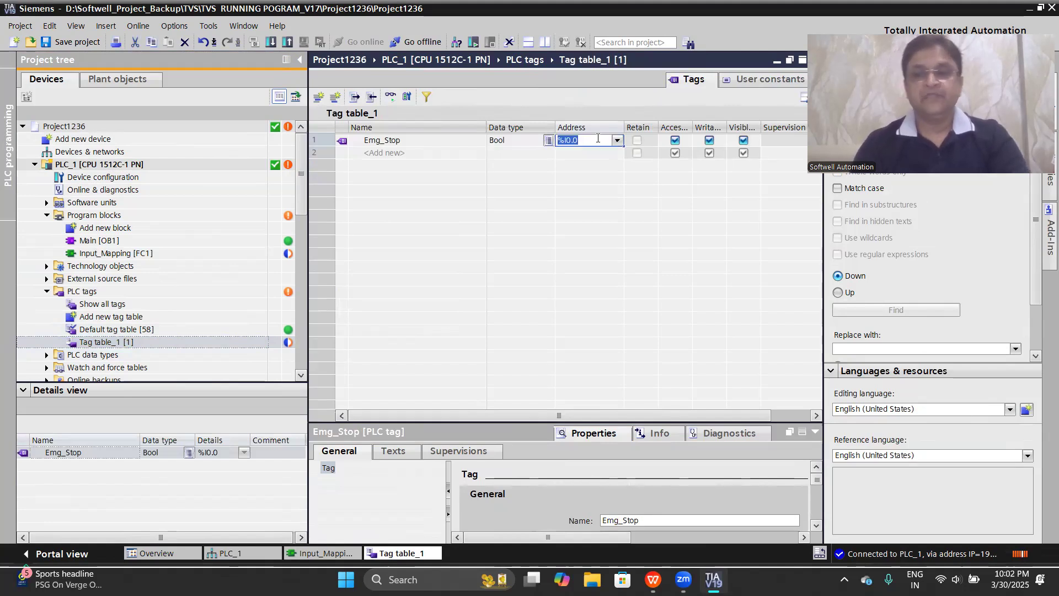
{"action": "type", "text": "i10.0"}
{"action": "key", "text": "Return"}
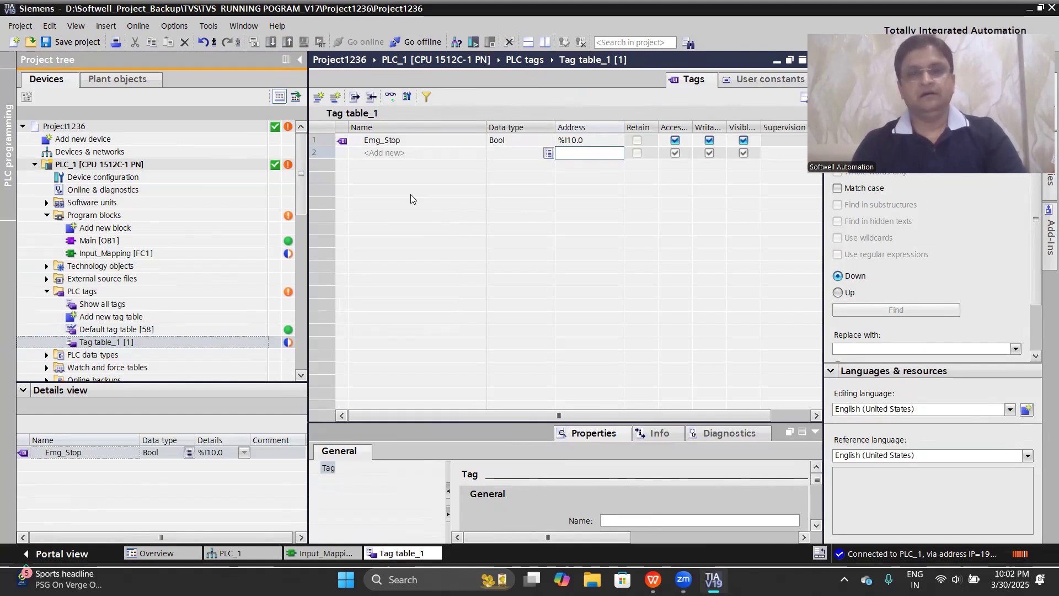
Check the tag assignment in the IO tags of the DI 16/DQ 16_1 module in PLC_1's device configuration
{"action": "left_click", "coordinate": [132, 166]}
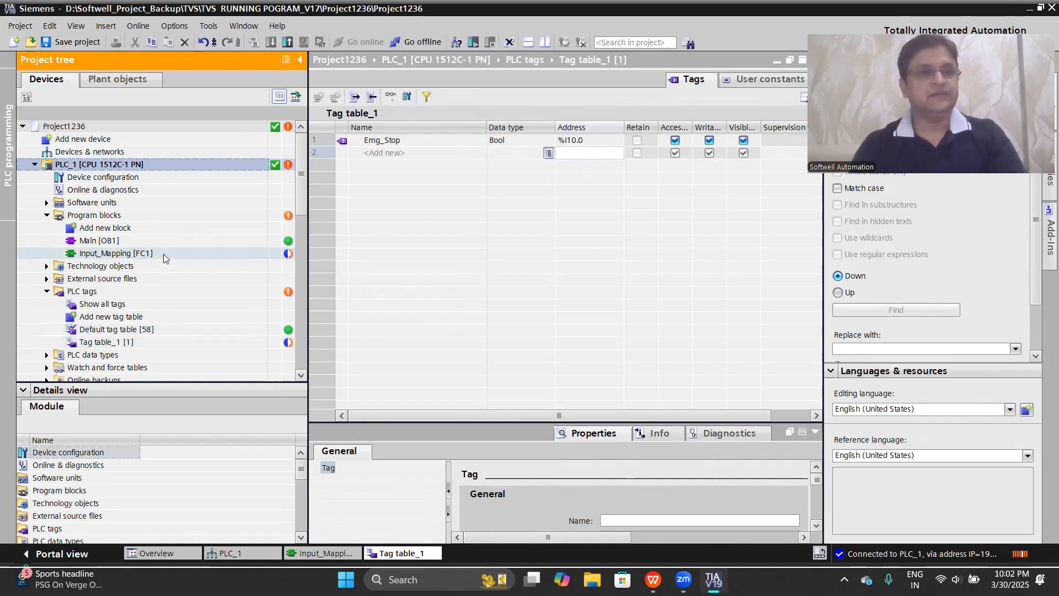
{"action": "double_click", "coordinate": [130, 177]}
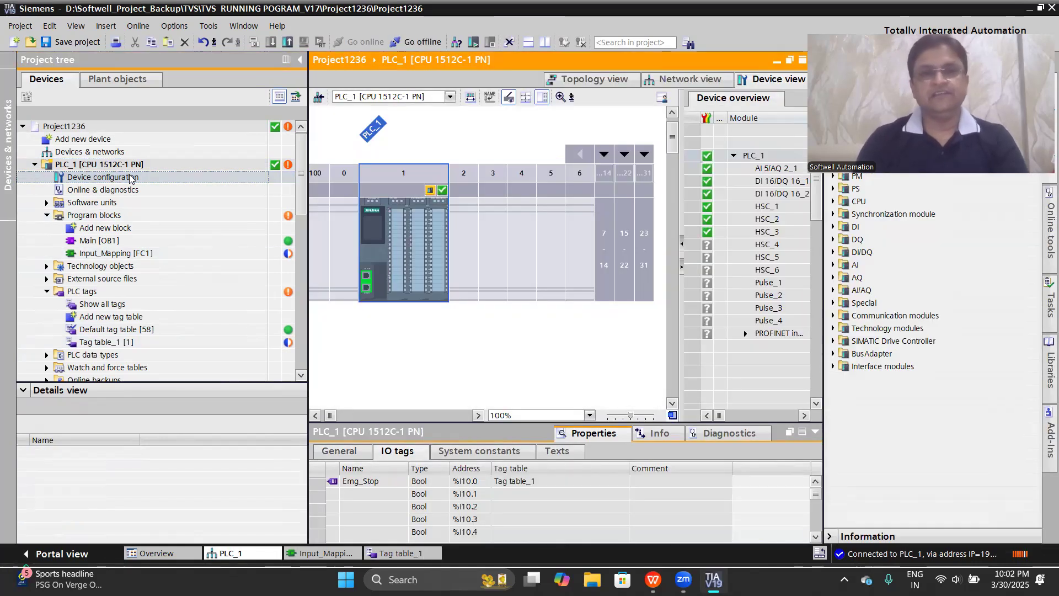
{"action": "left_click", "coordinate": [418, 247]}
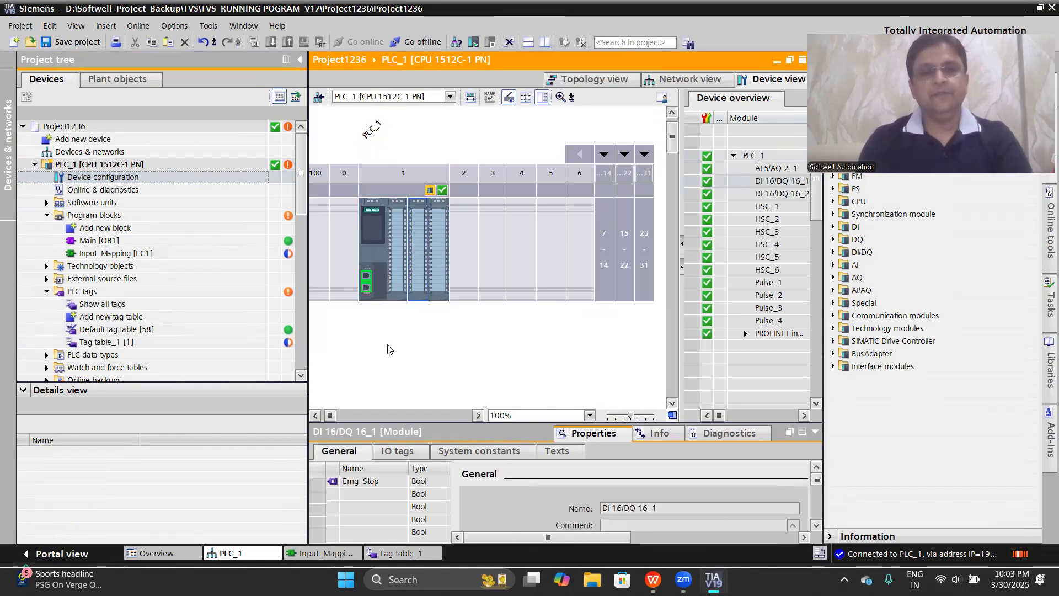
{"action": "left_click", "coordinate": [413, 453]}
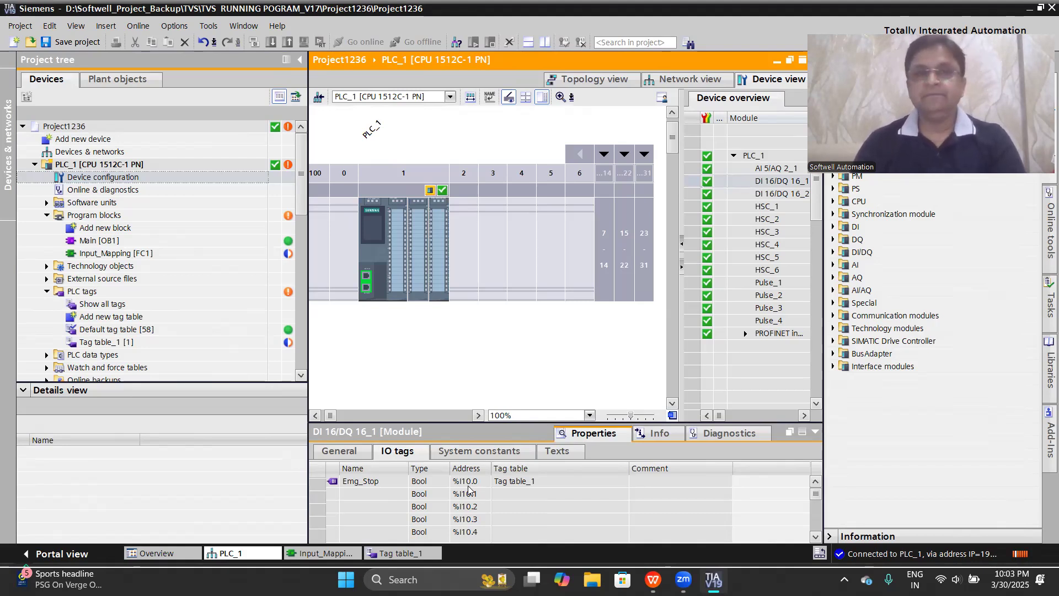
Add a global data block named MCP with automatic numbering to PLC_1's program blocks
{"action": "double_click", "coordinate": [124, 227]}
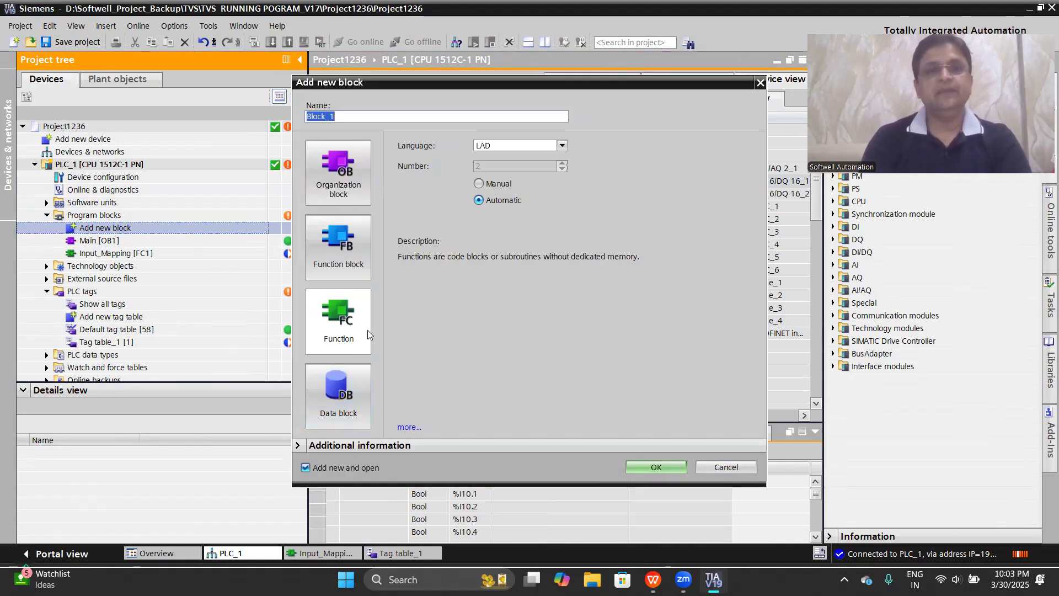
{"action": "left_click", "coordinate": [338, 394]}
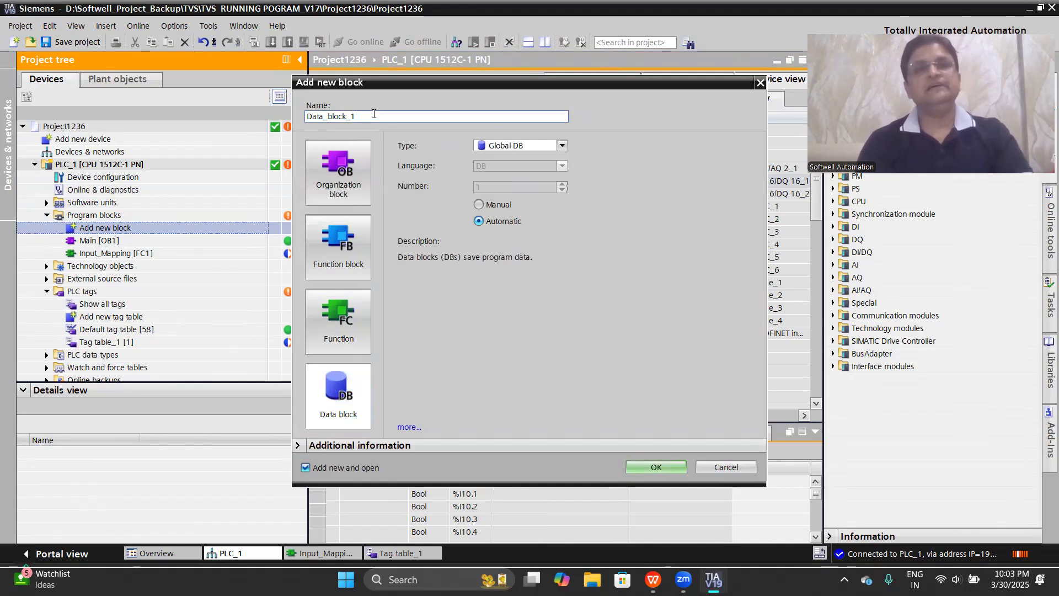
{"action": "type", "text": "MC"}
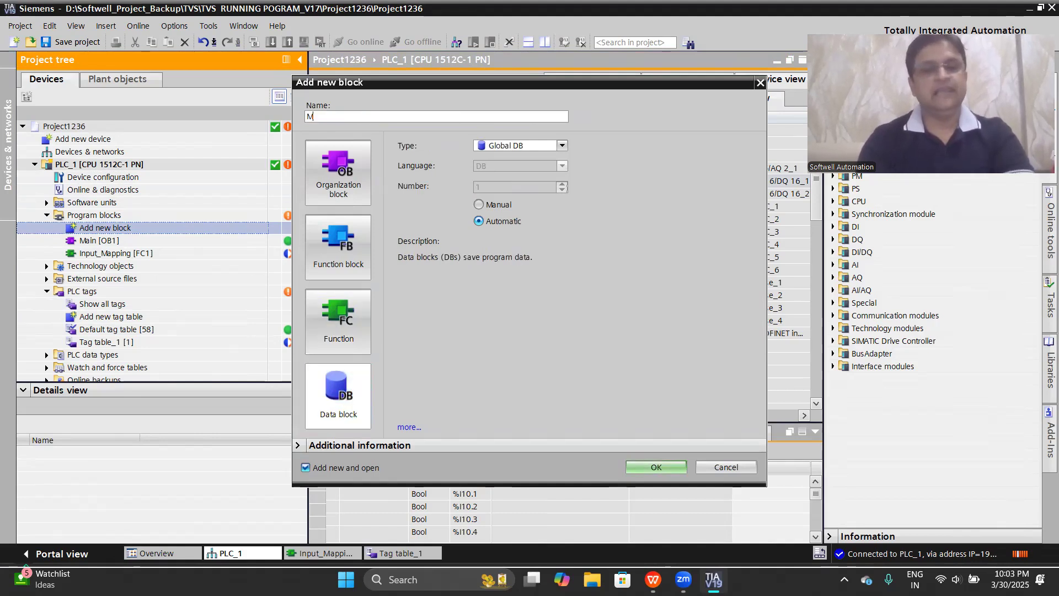
{"action": "type", "text": "R"}
{"action": "key", "text": "Return"}
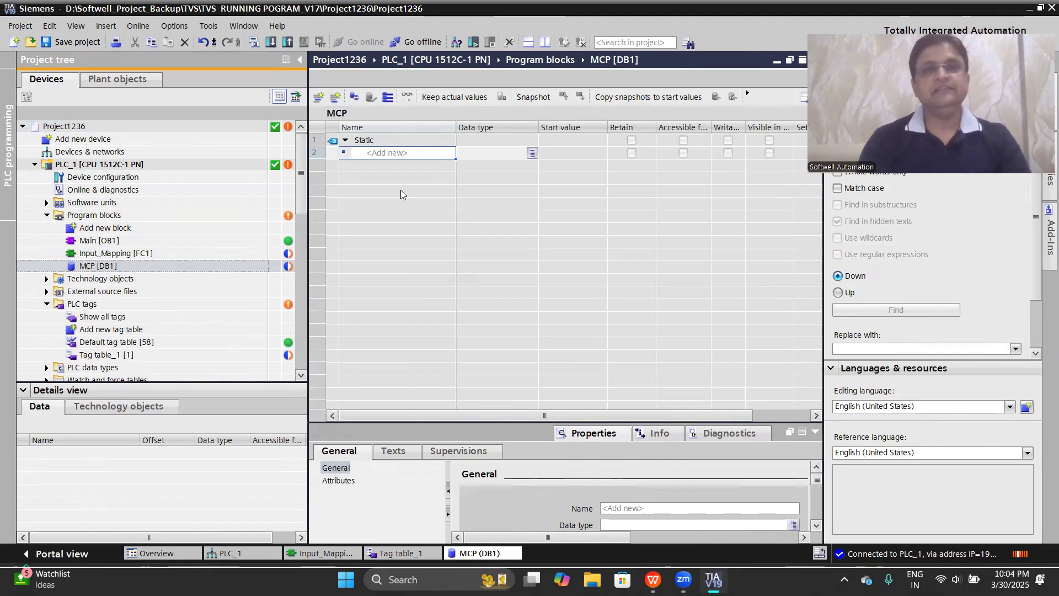
Add a Bool variable named EMG_Stop to the static section of the MCP data block
{"action": "left_click", "coordinate": [380, 156]}
{"action": "type", "text": "E"}
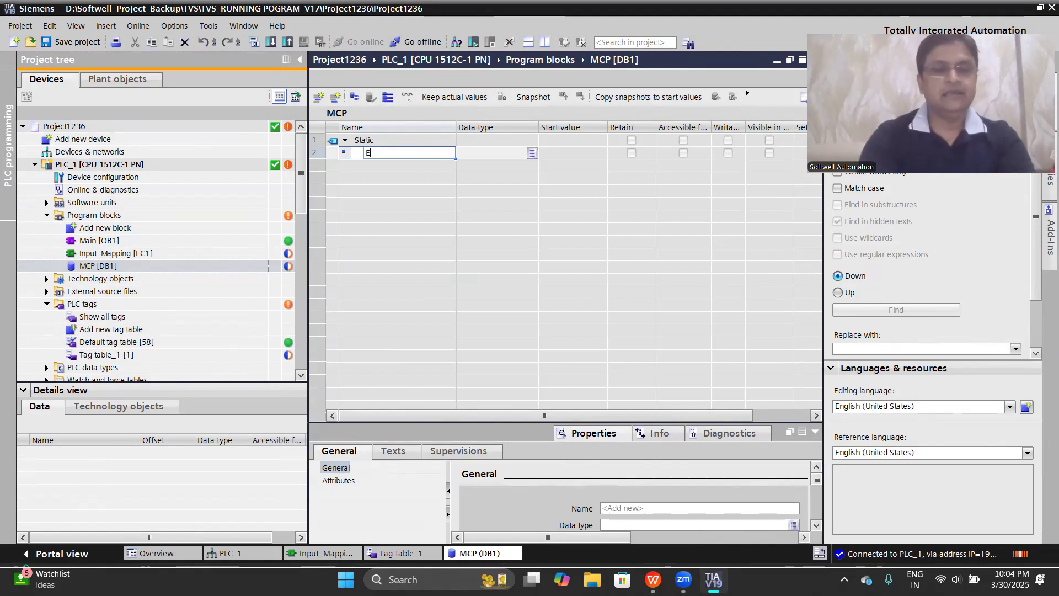
{"action": "type", "text": "MG"}
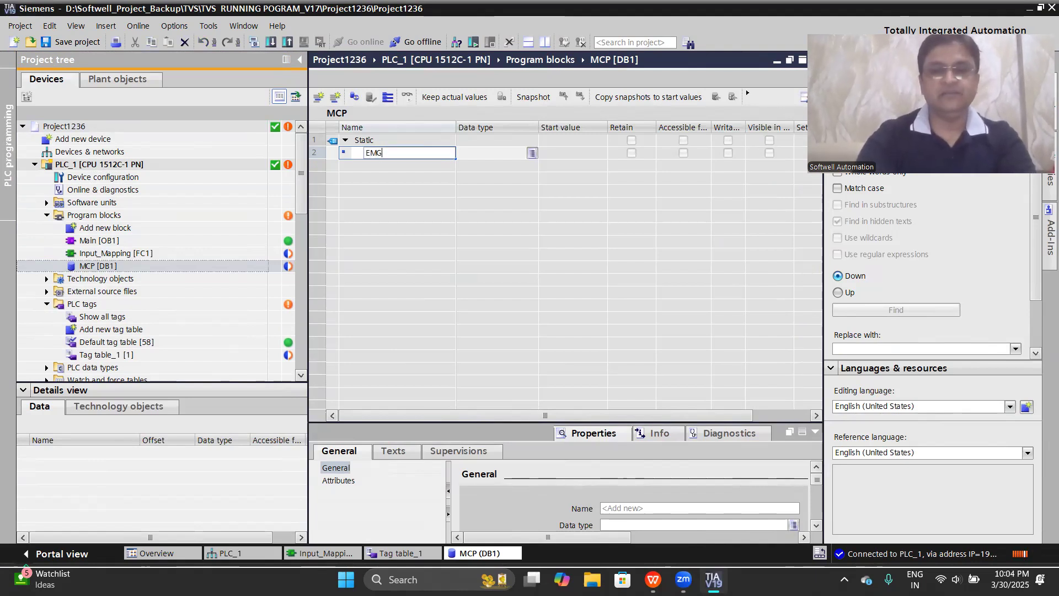
{"action": "type", "text": "_St"}
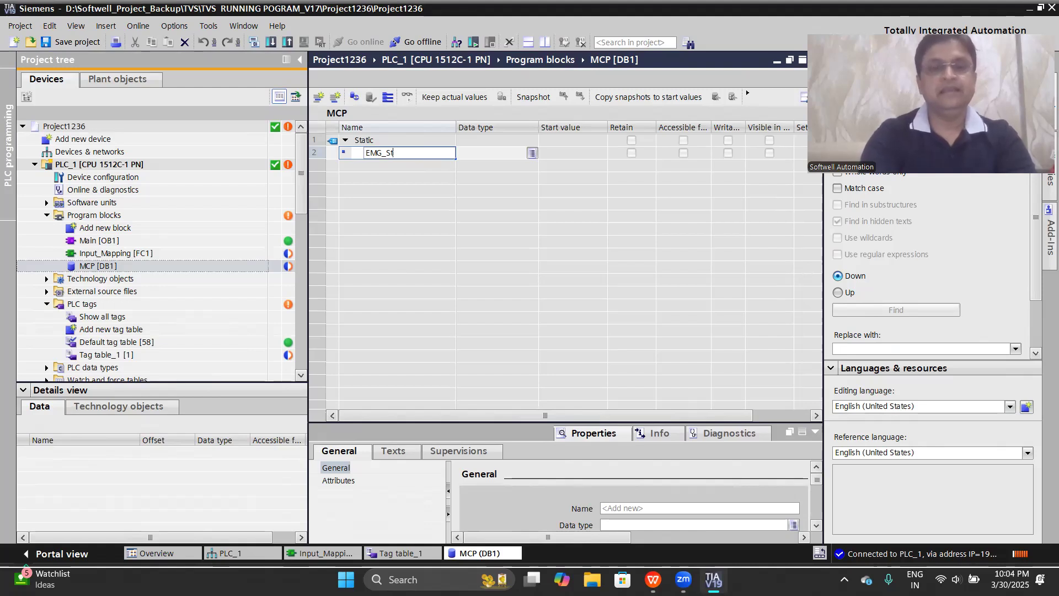
{"action": "type", "text": "op"}
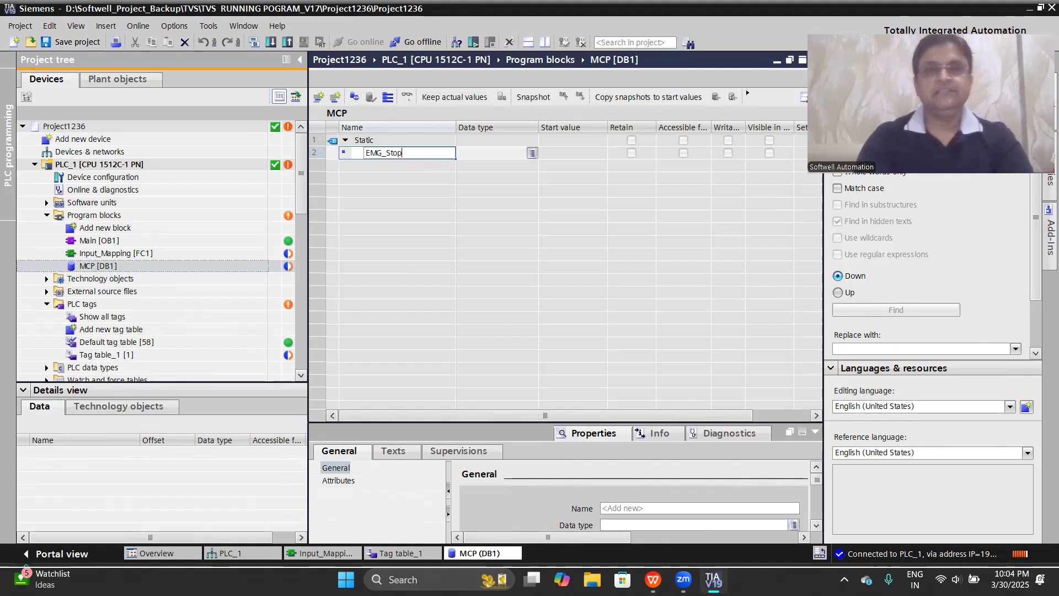
{"action": "key", "text": "Return"}
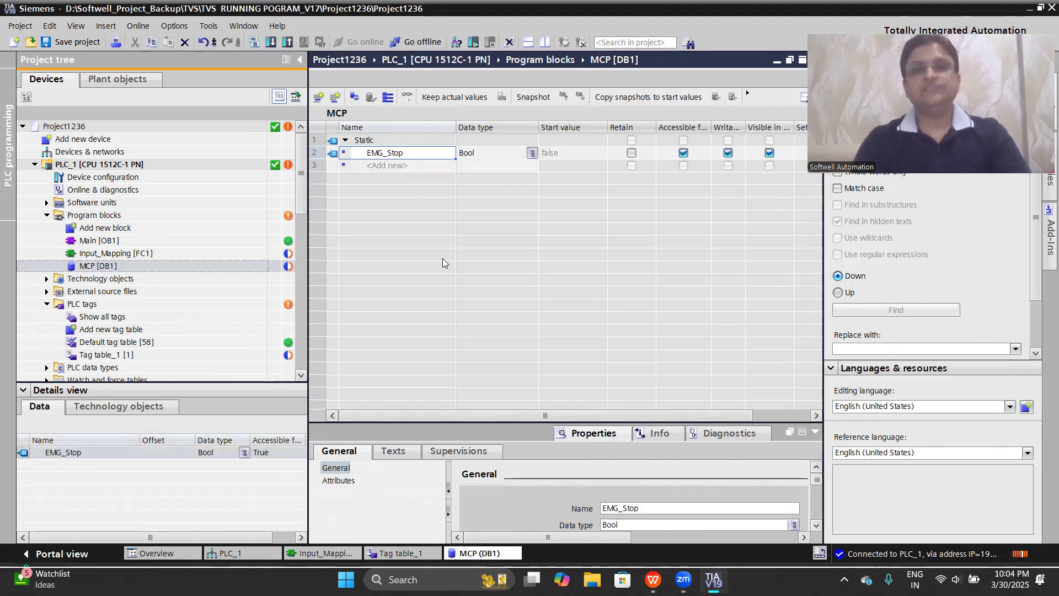
Insert a normally open contact and an output coil in Network 1 of the Input_Mapping function
{"action": "left_click", "coordinate": [128, 255]}
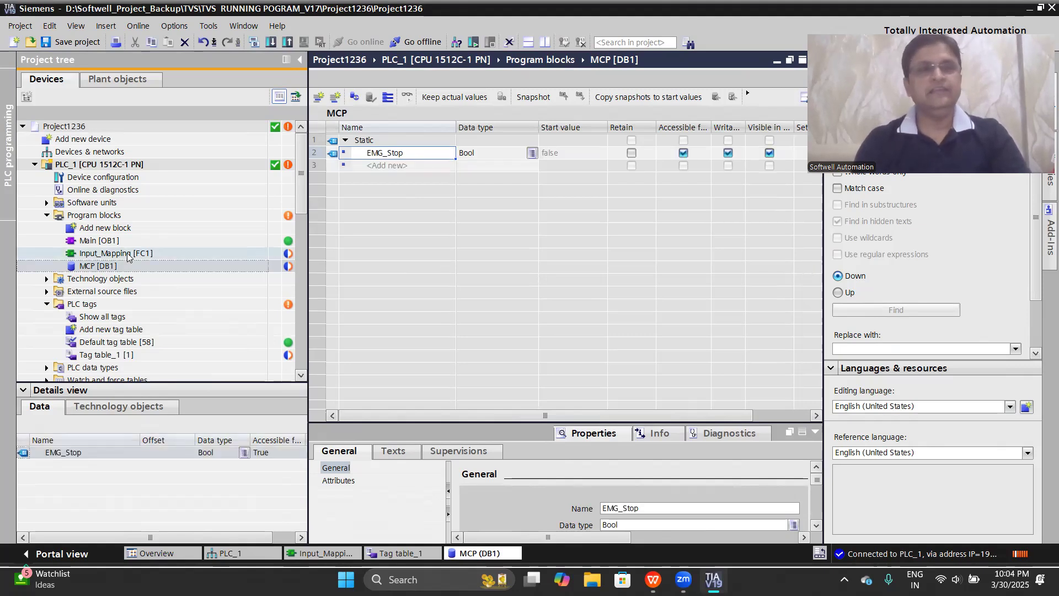
{"action": "double_click", "coordinate": [128, 255]}
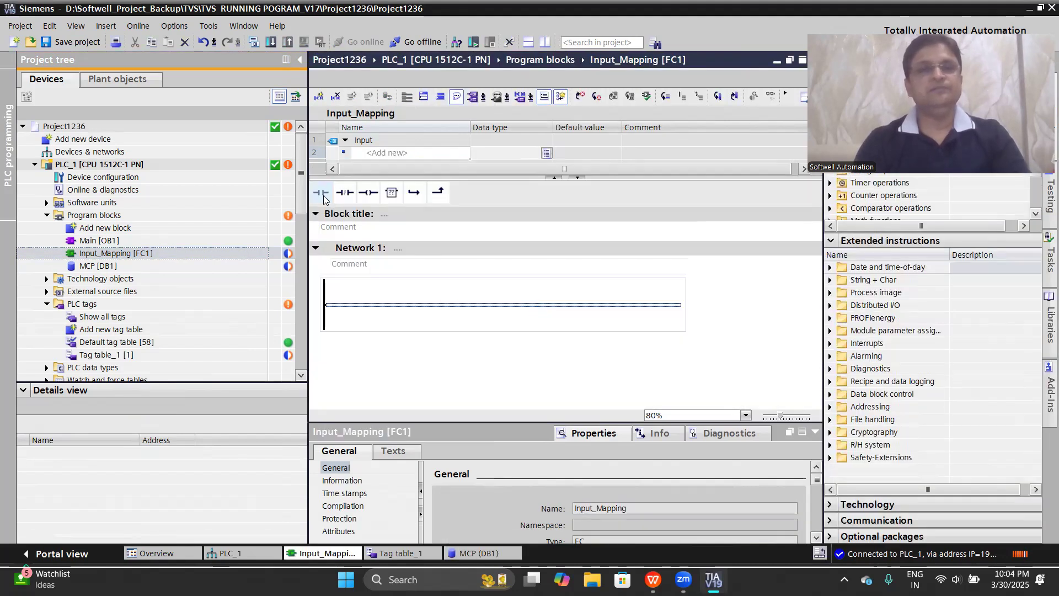
{"action": "left_click", "coordinate": [322, 193]}
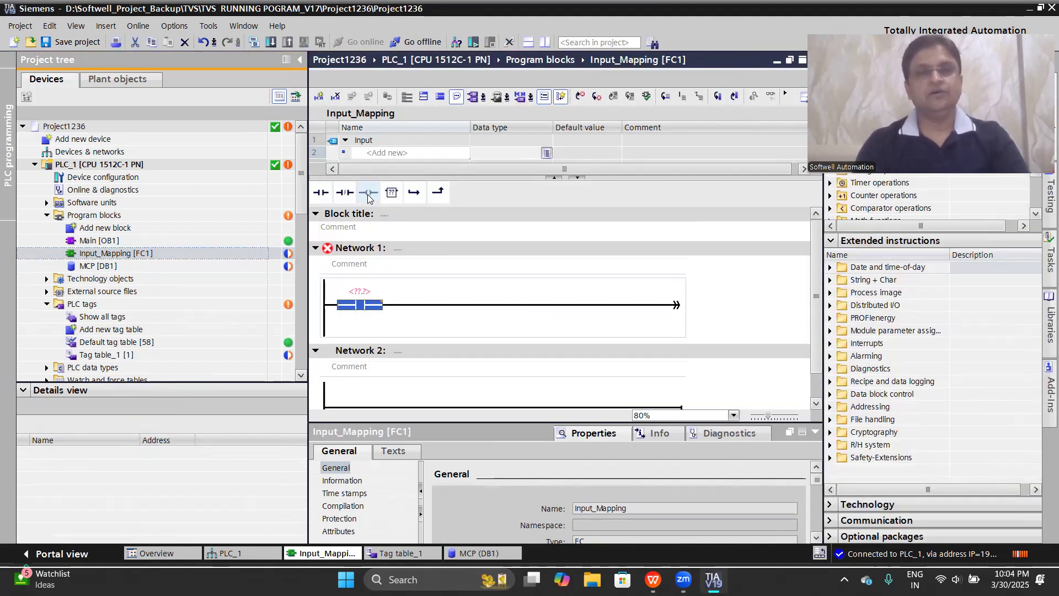
{"action": "key", "text": "shift+F7"}
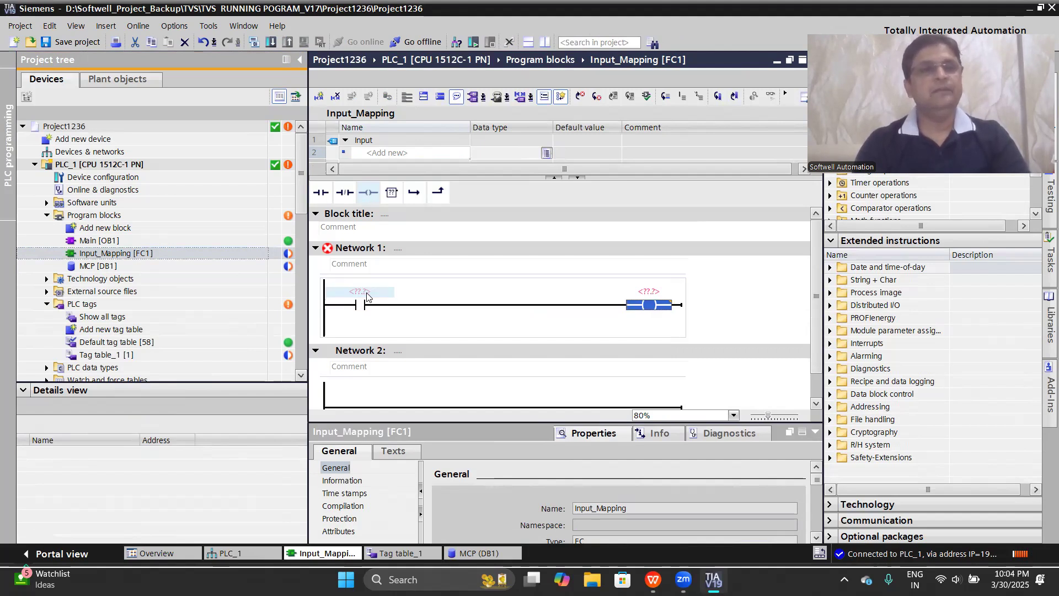
Assign the PLC tag "Emg_Stop" to the normally open contact in Network 1 of Input_Mapping
{"action": "left_click", "coordinate": [367, 295]}
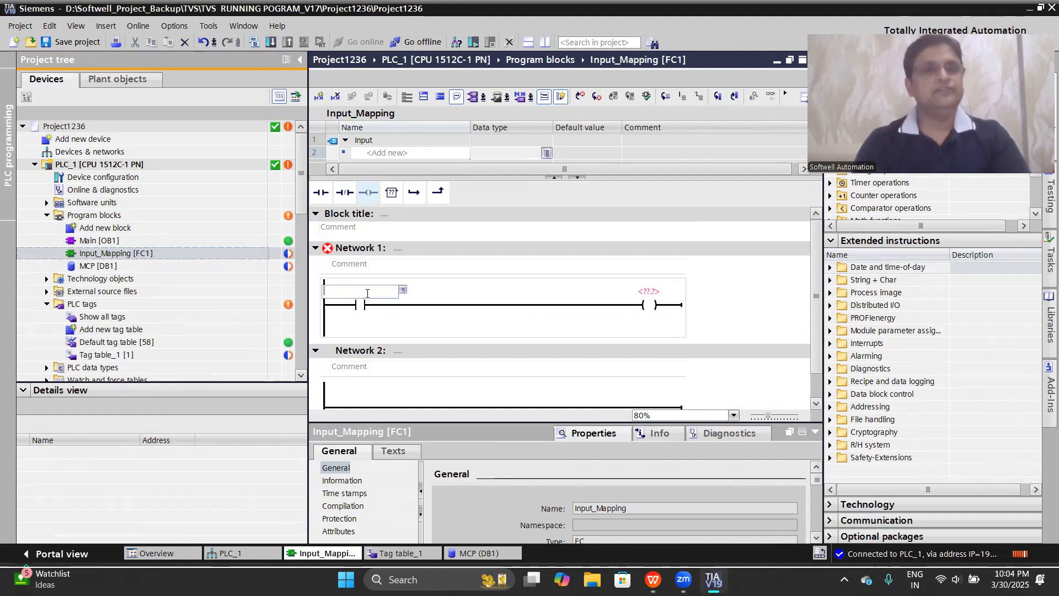
{"action": "type", "text": "i"}
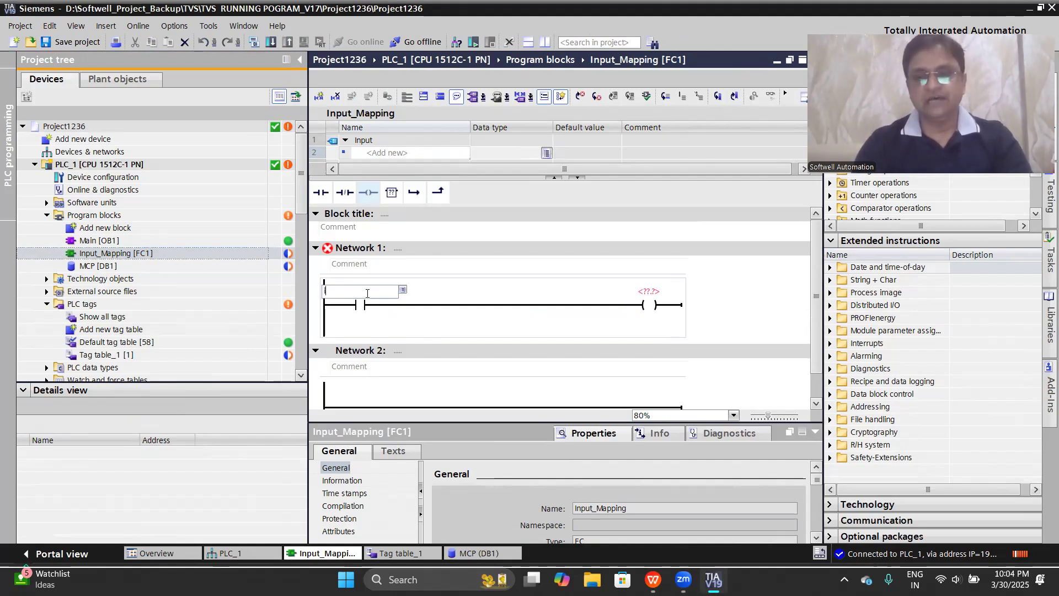
{"action": "key", "text": "BackSpace"}
{"action": "type", "text": "em"}
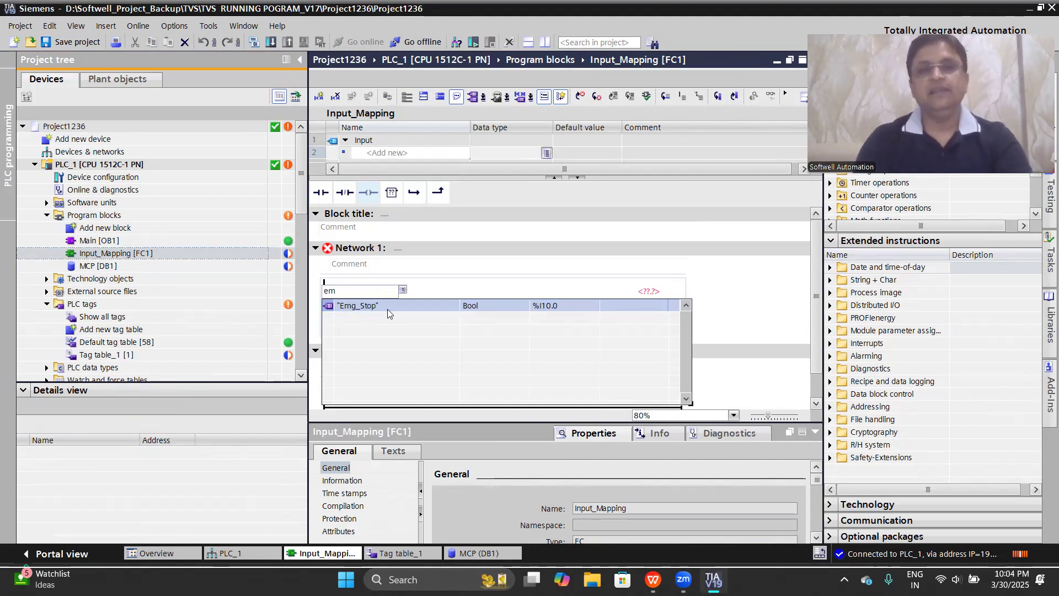
{"action": "left_click", "coordinate": [388, 306]}
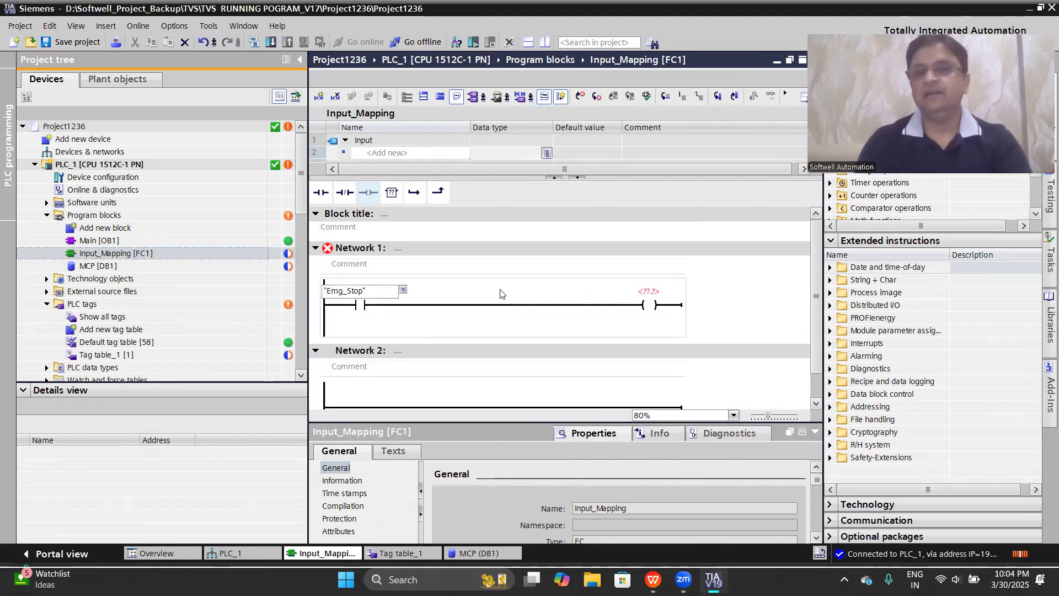
{"action": "key", "text": "Return"}
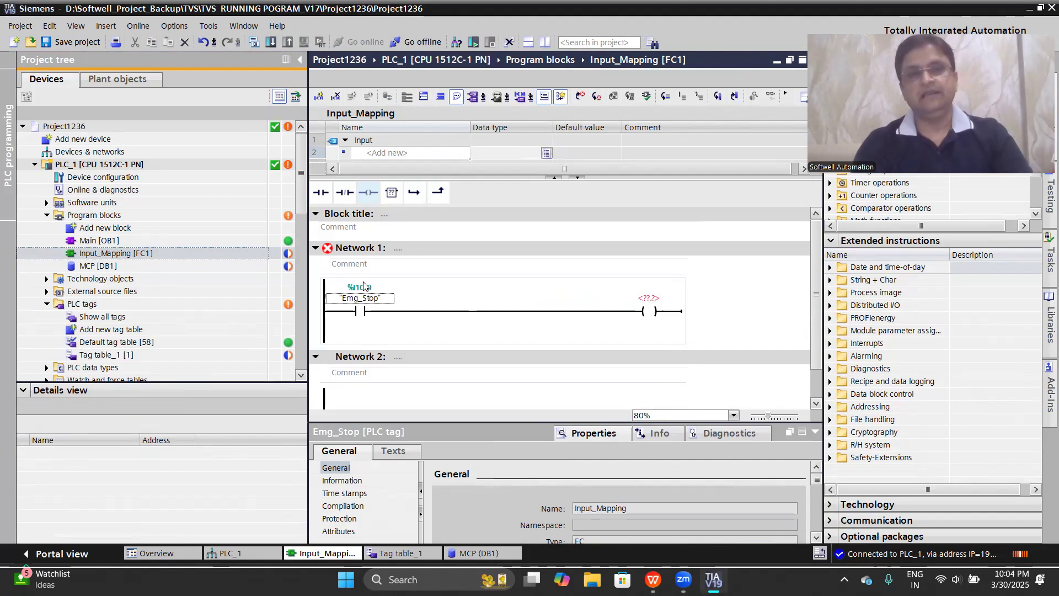
Assign the data block variable "MCP".EMG_Stop to the output coil in Network 1 of Input_Mapping
{"action": "double_click", "coordinate": [648, 298]}
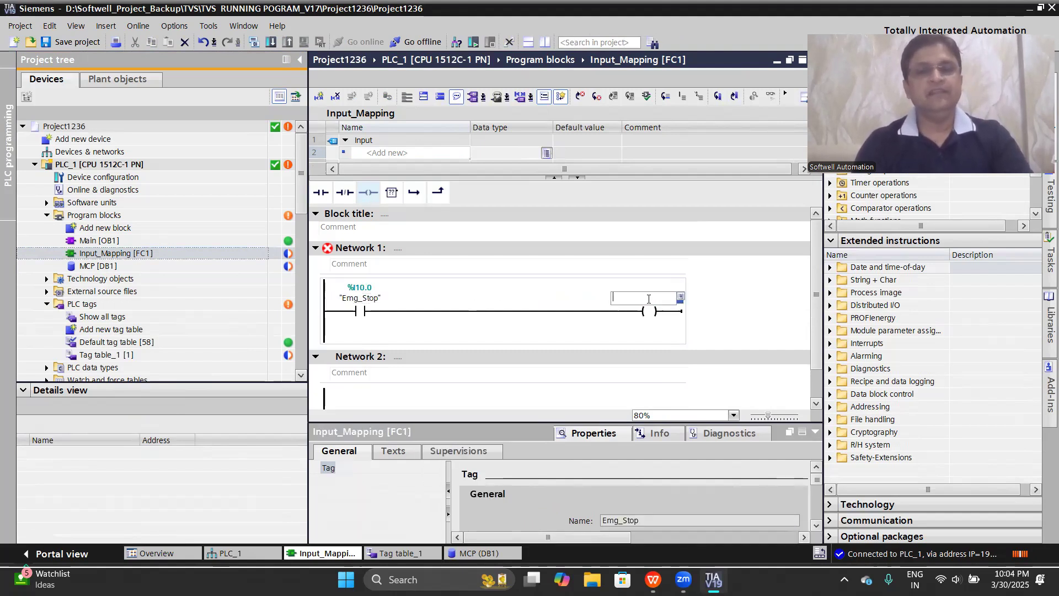
{"action": "type", "text": "mcp"}
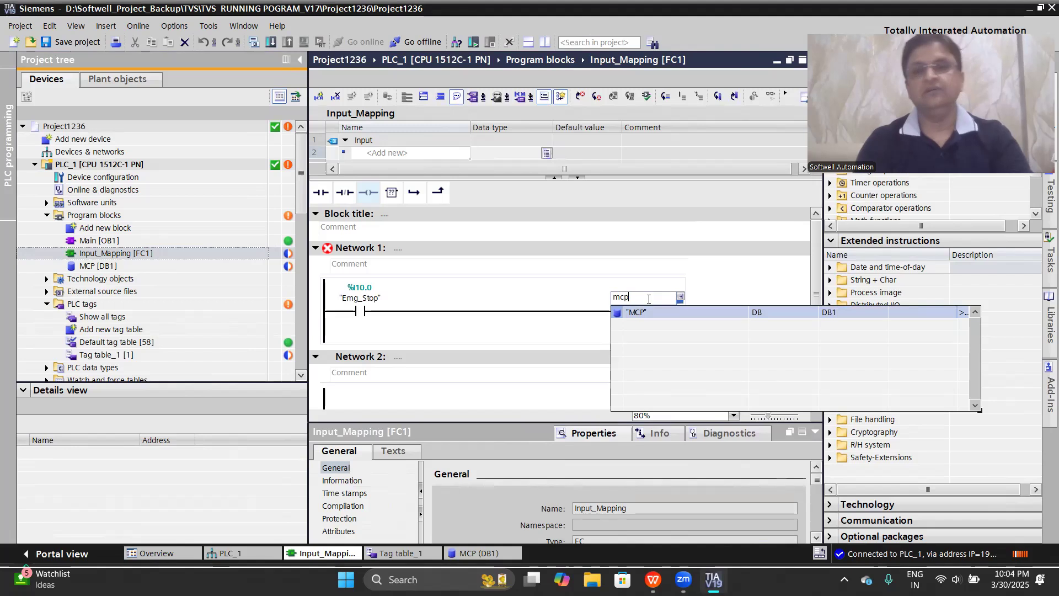
{"action": "left_click", "coordinate": [656, 312]}
{"action": "type", "text": "."}
{"action": "left_click", "coordinate": [656, 312]}
{"action": "key", "text": "Return"}
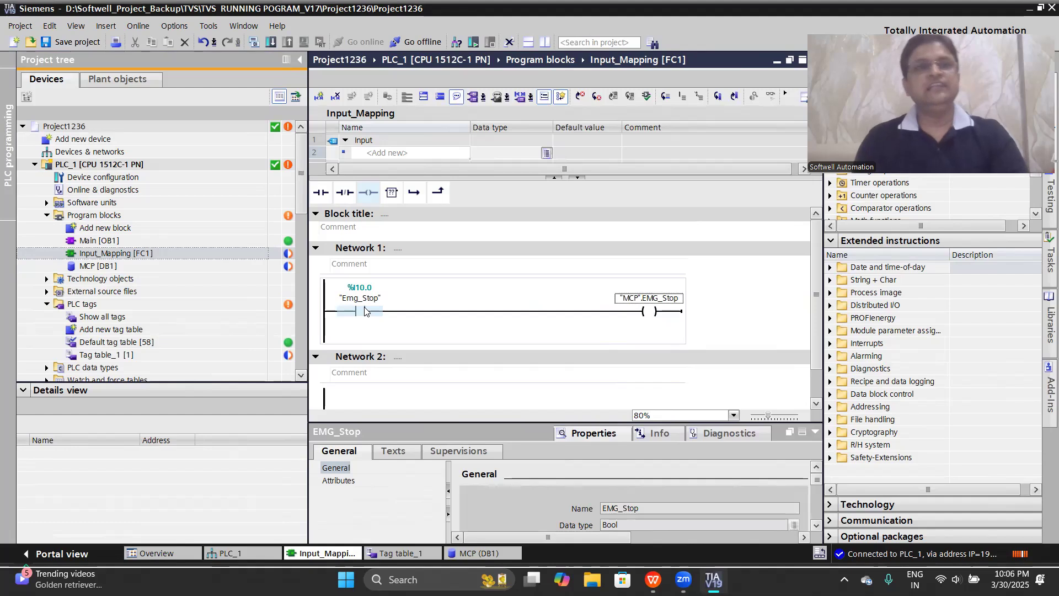
Compile the program blocks and load them to PLC_1 as a consistent download
{"action": "left_click", "coordinate": [130, 216]}
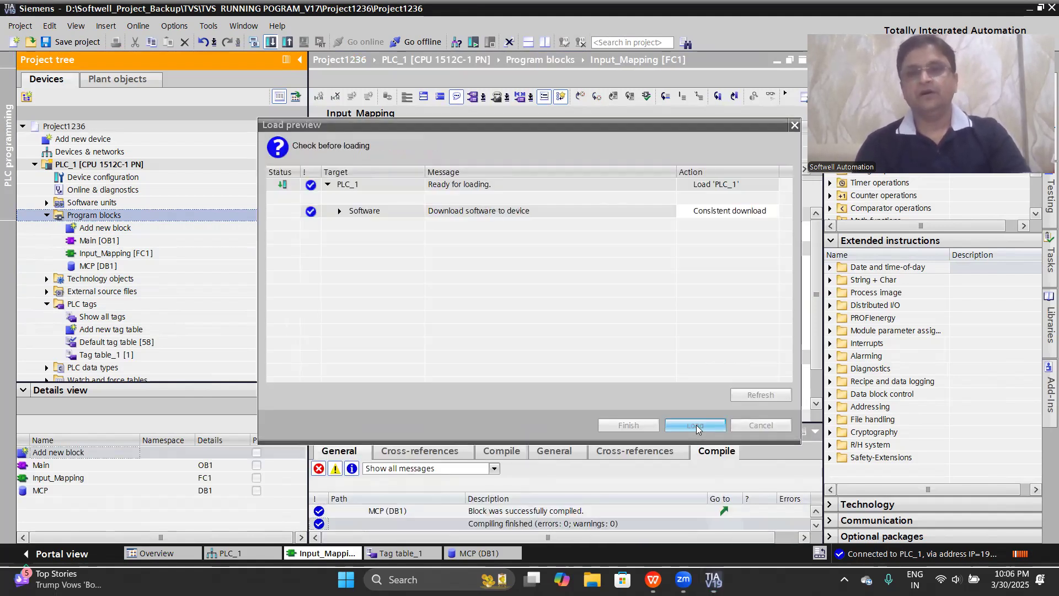
{"action": "left_click", "coordinate": [696, 424]}
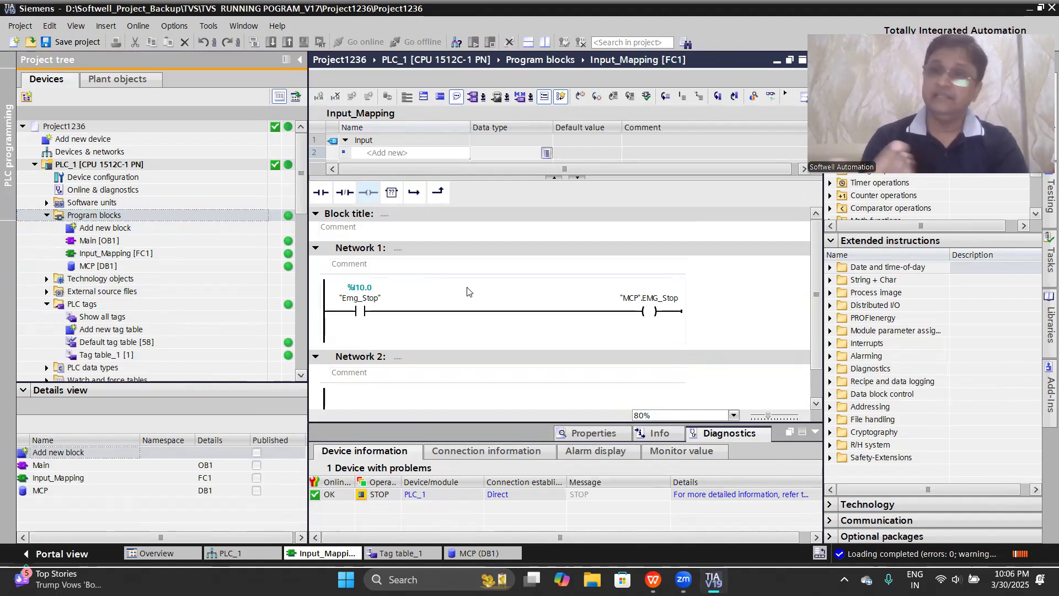
Call the Input_Mapping function in Network 1 of Main [OB1] and download the change to PLC_1
{"action": "left_click", "coordinate": [108, 242]}
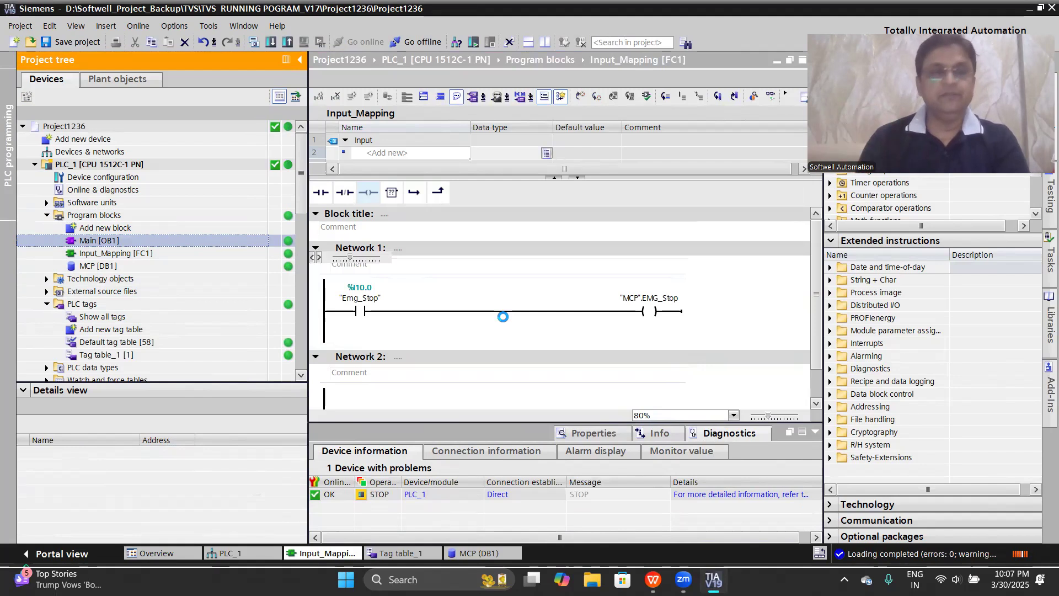
{"action": "left_click", "coordinate": [153, 255]}
{"action": "mouse_move", "coordinate": [153, 255]}
{"action": "left_mouse_down"}
{"action": "mouse_move", "coordinate": [433, 290]}
{"action": "mouse_move", "coordinate": [425, 309]}
{"action": "mouse_move", "coordinate": [460, 309]}
{"action": "left_mouse_up"}
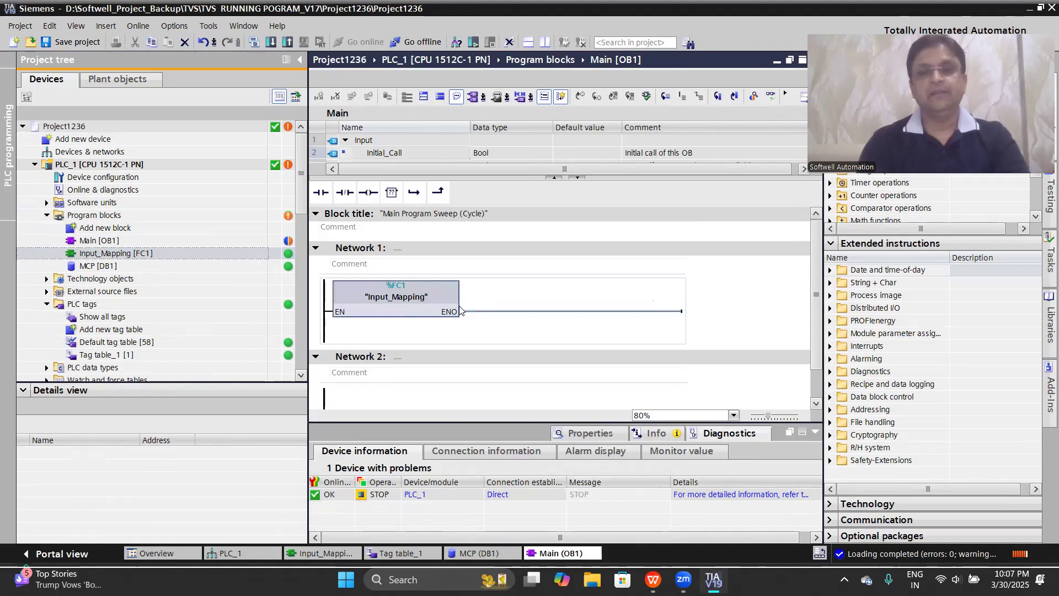
{"action": "key", "text": "ctrl+l"}
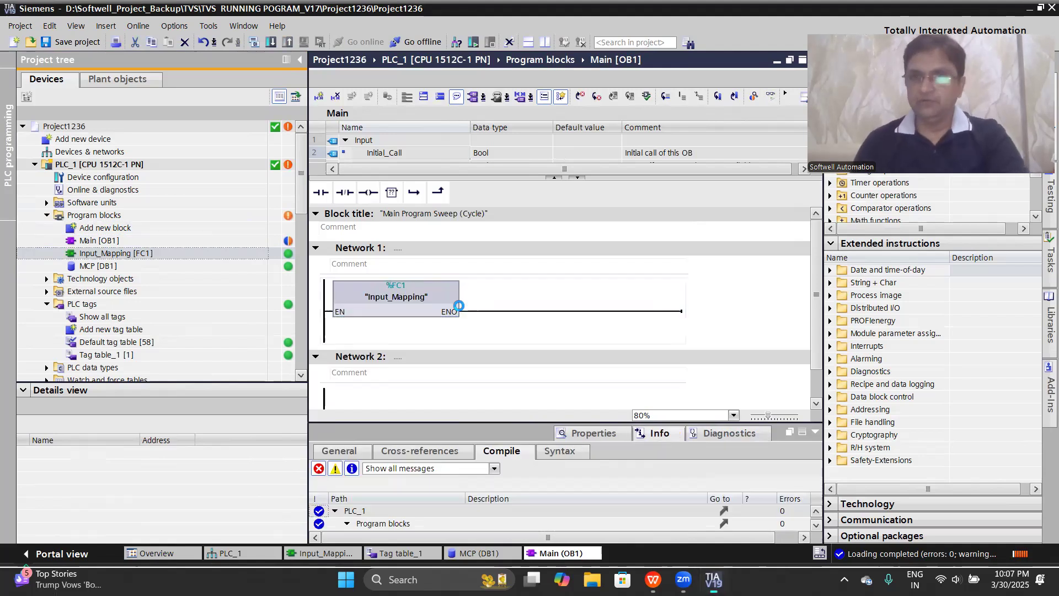
{"action": "key", "text": "Return"}
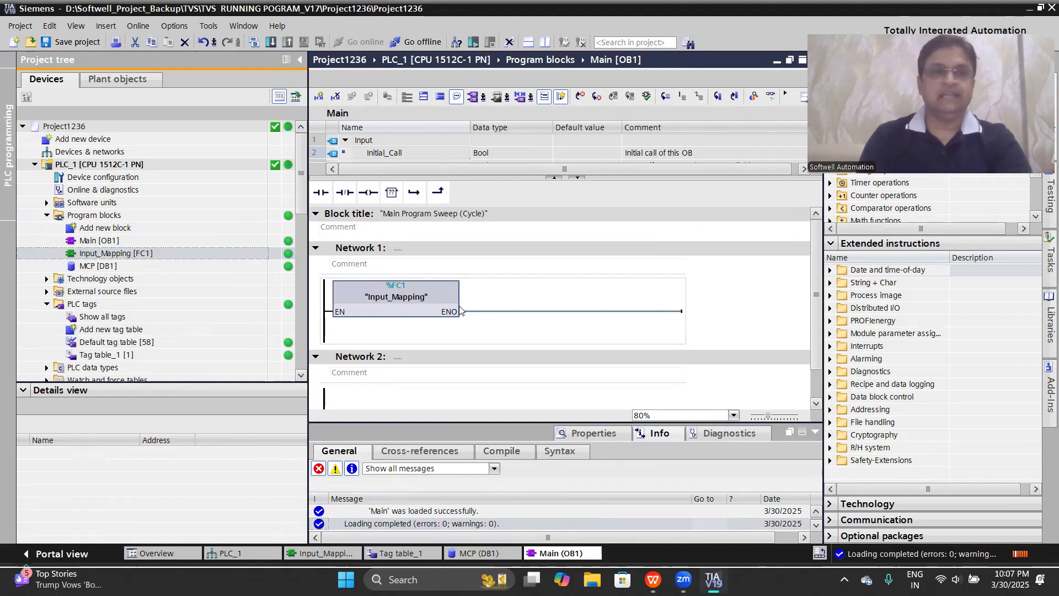
Open the Input_Mapping function and turn on online monitoring of its networks
{"action": "left_click", "coordinate": [158, 254]}
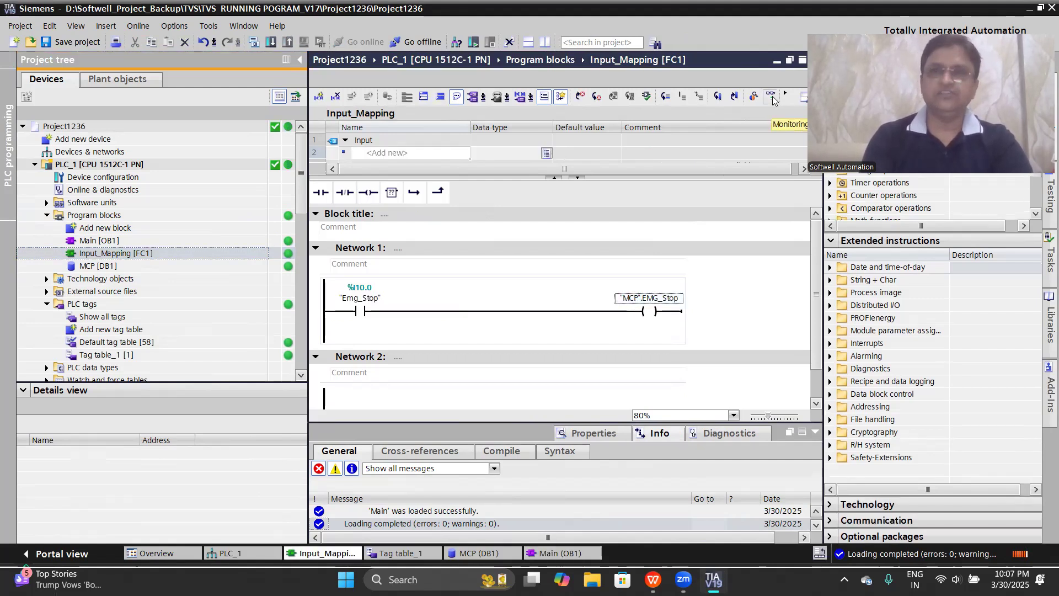
{"action": "left_click", "coordinate": [771, 98]}
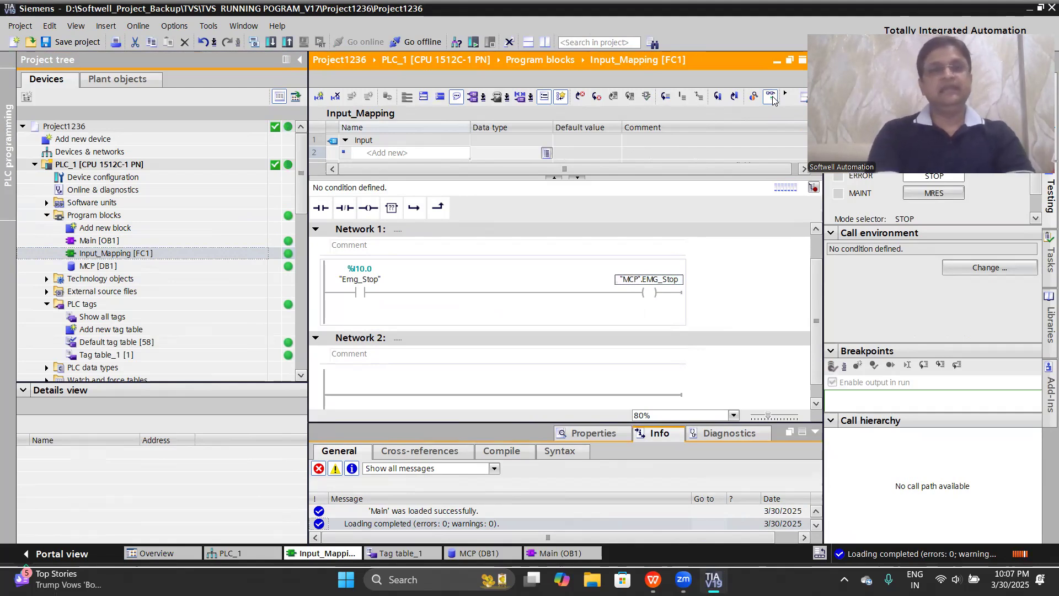
{"action": "left_click", "coordinate": [712, 301]}
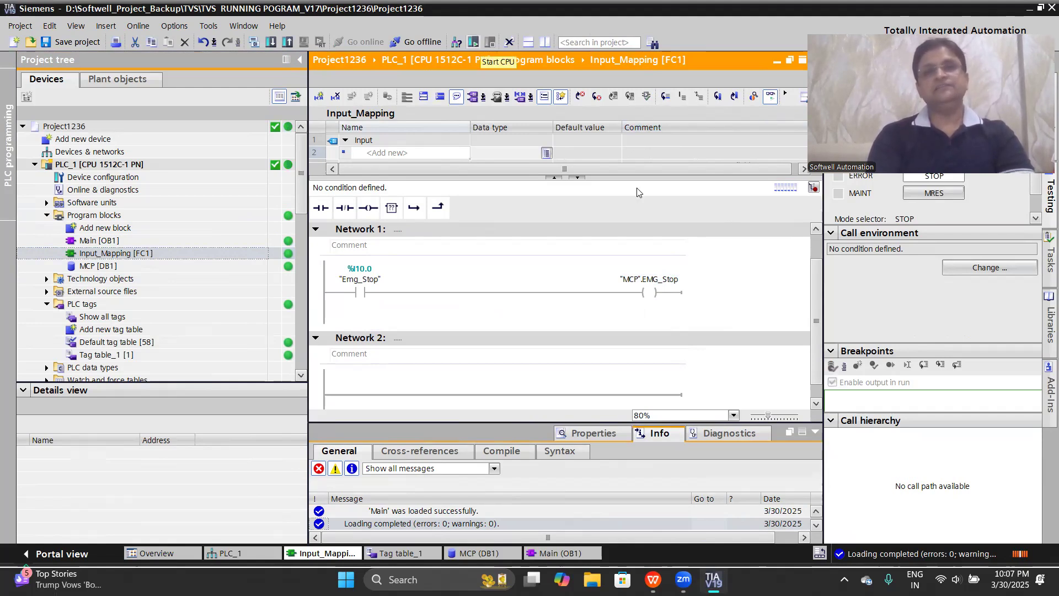
{"action": "left_click", "coordinate": [559, 314]}
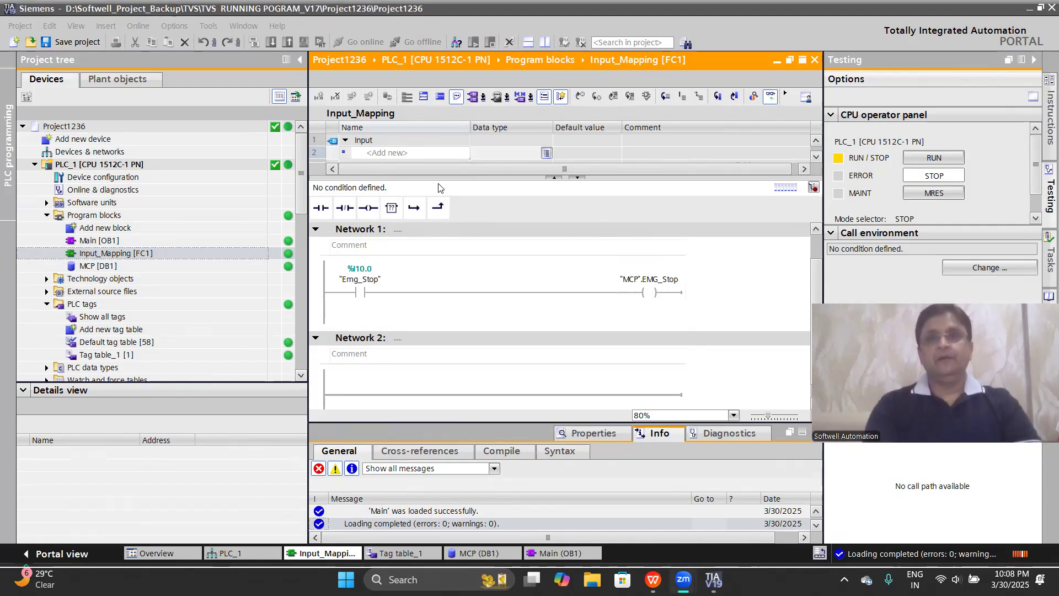
{"action": "left_click", "coordinate": [535, 277]}
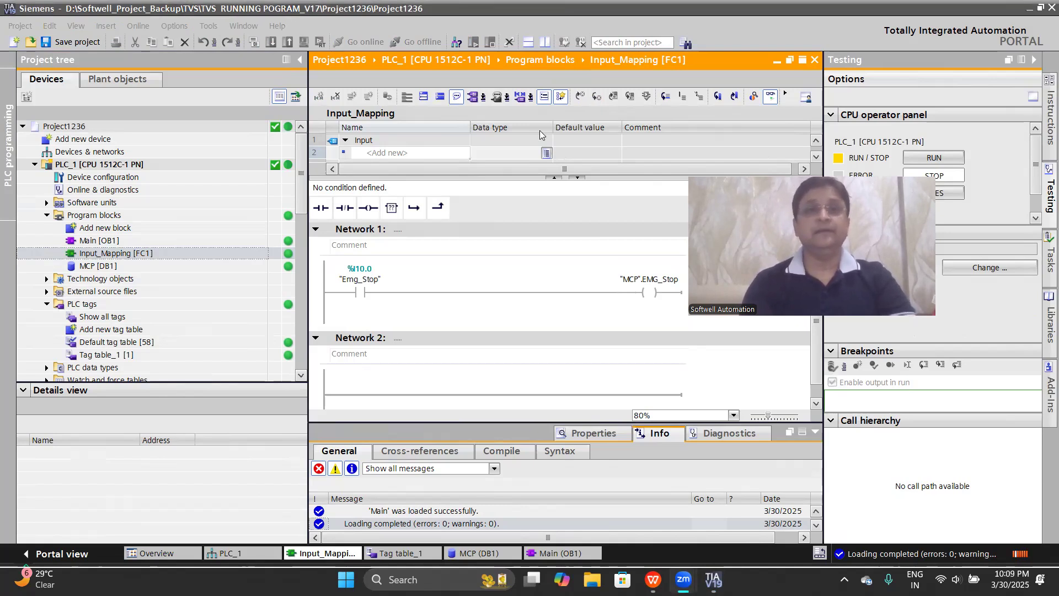
{"action": "left_click", "coordinate": [510, 245]}
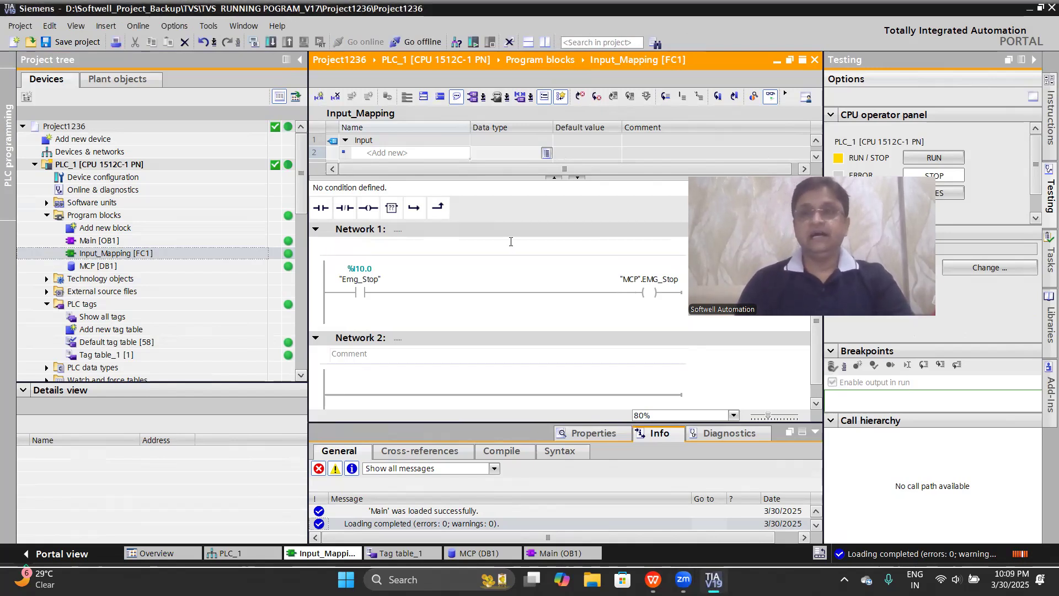
Minimize the project window to show the desktop
{"action": "left_click", "coordinate": [1029, 8]}
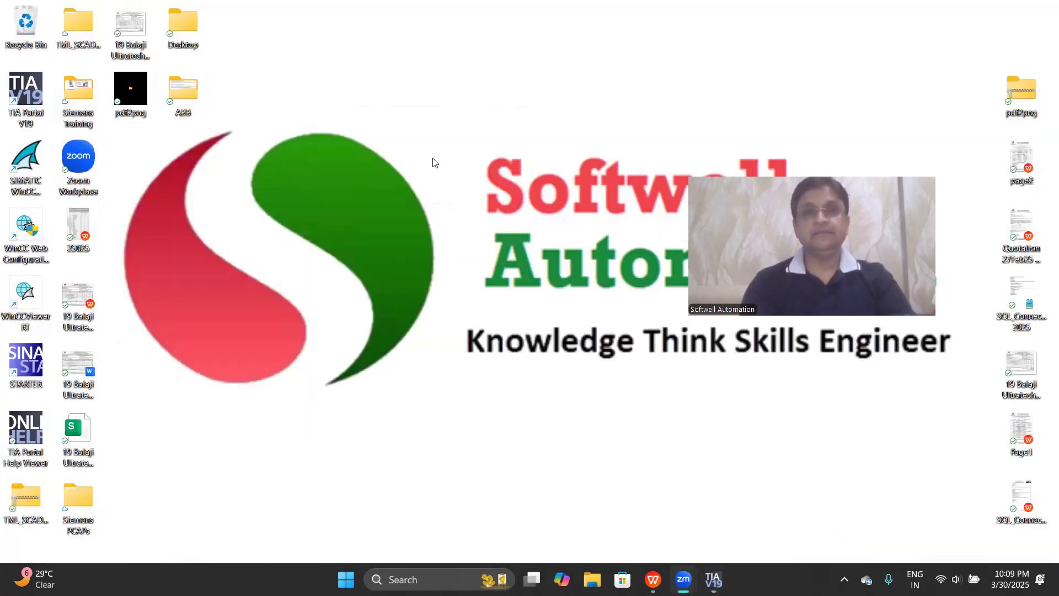